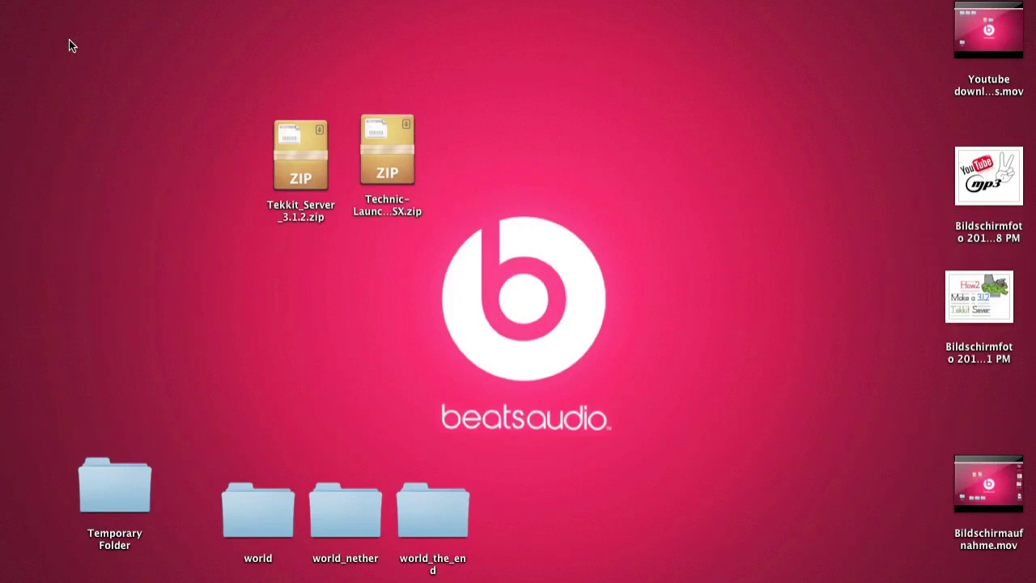
# Step: Switch to Google Chrome and open google.de
pyautogui.moveTo(890, 576)
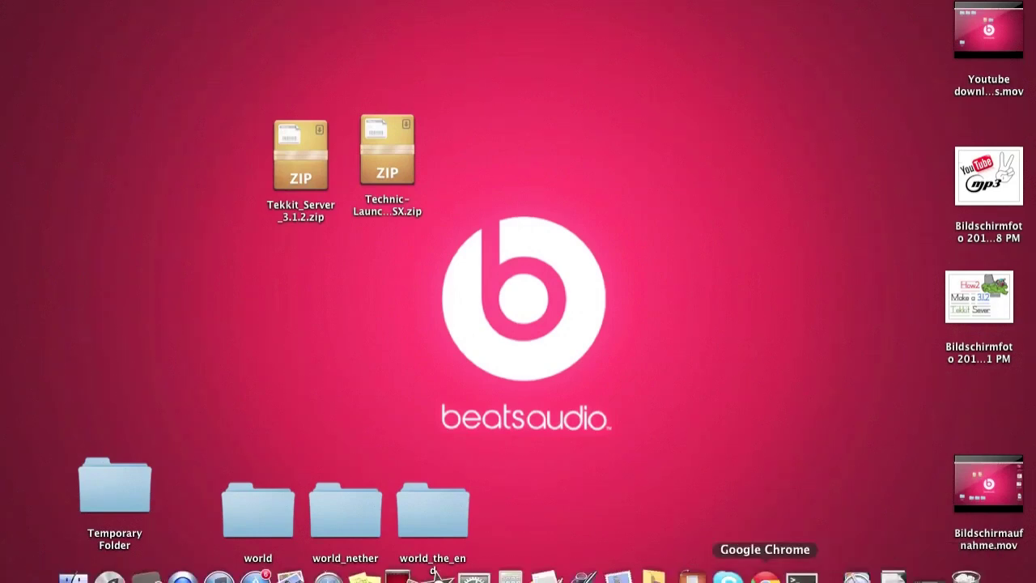
pyautogui.click(764, 578)
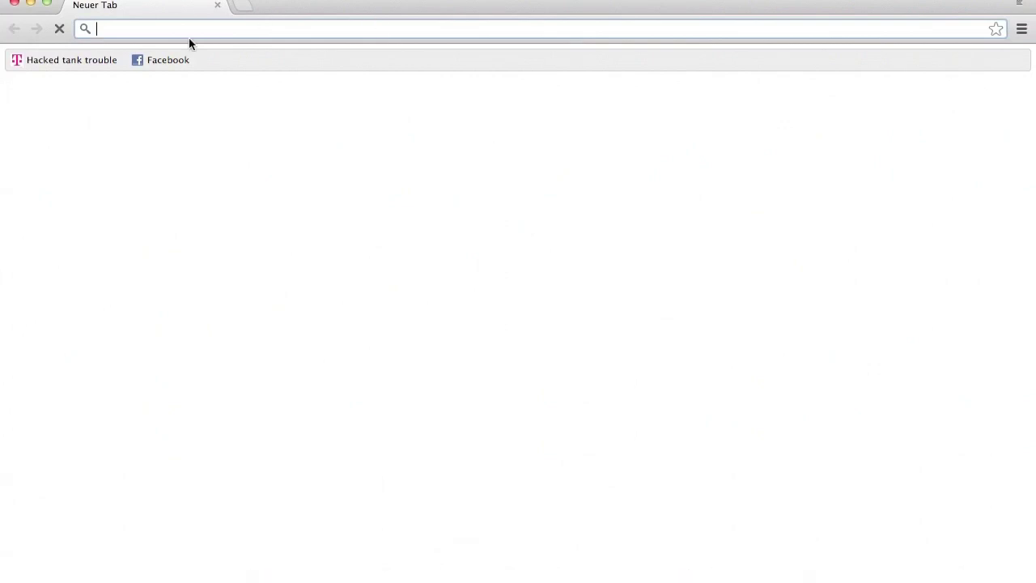
pyautogui.write('google.de')
pyautogui.press('Return')
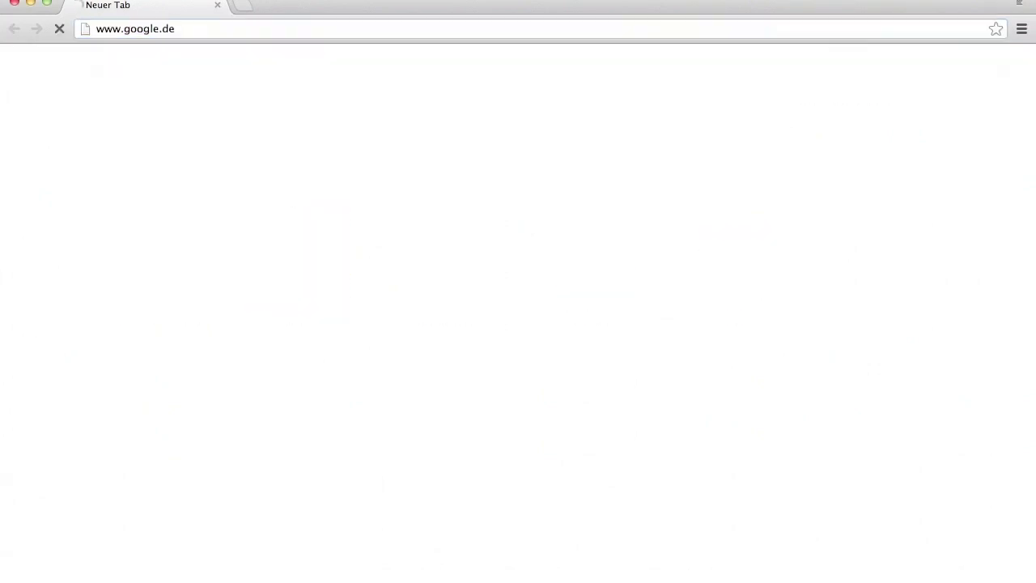
# Step: Search Google for "tekkit" and open the Tekkit page on the Technic Pack site
pyautogui.click(300, 335)
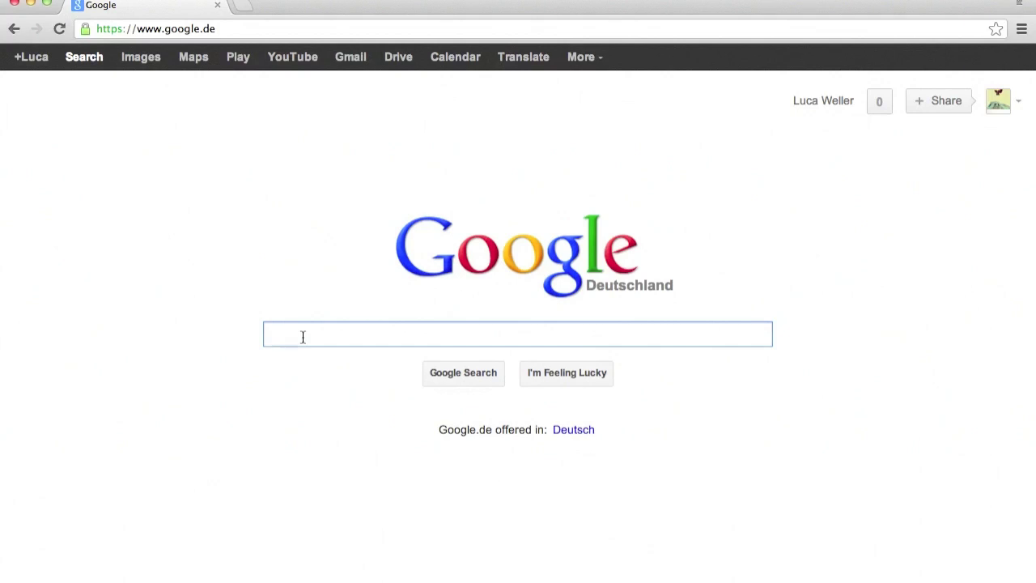
pyautogui.write('tekkit')
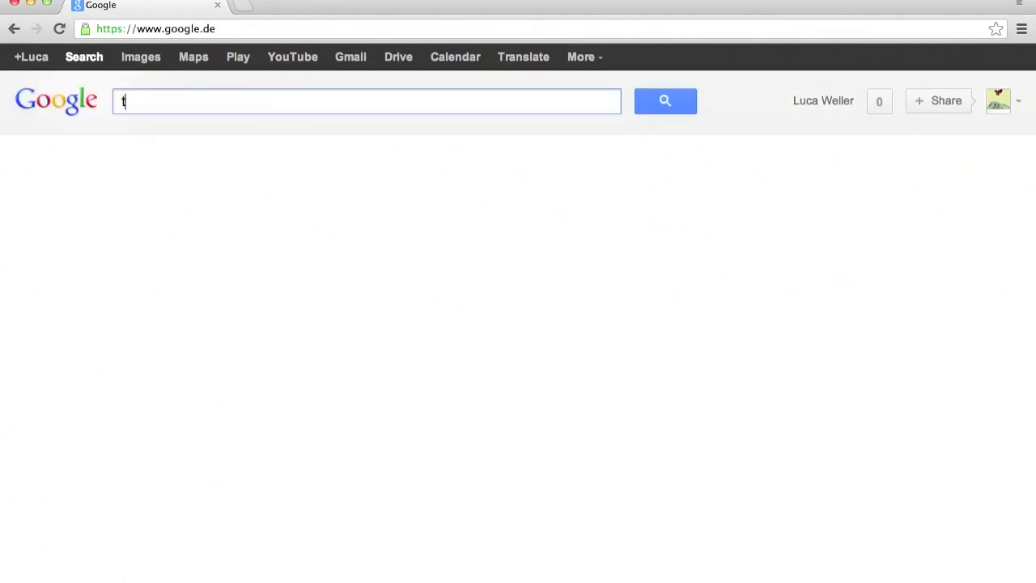
pyautogui.press('Return')
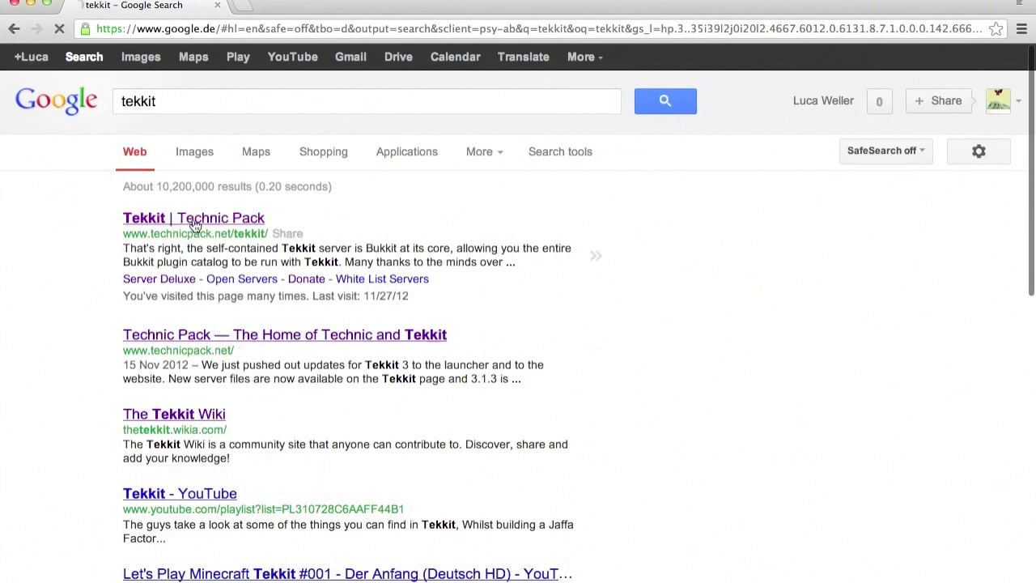
pyautogui.click(192, 219)
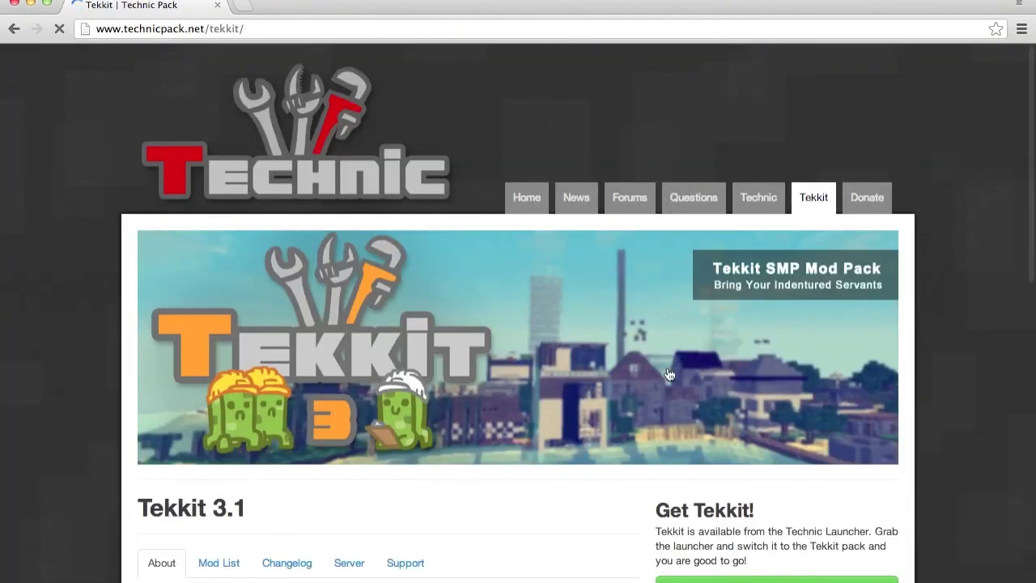
# Step: Locate the Tekkit download section and compare it with the ZIP files on the desktop behind the browser window
pyautogui.scroll(-5, 667, 367)
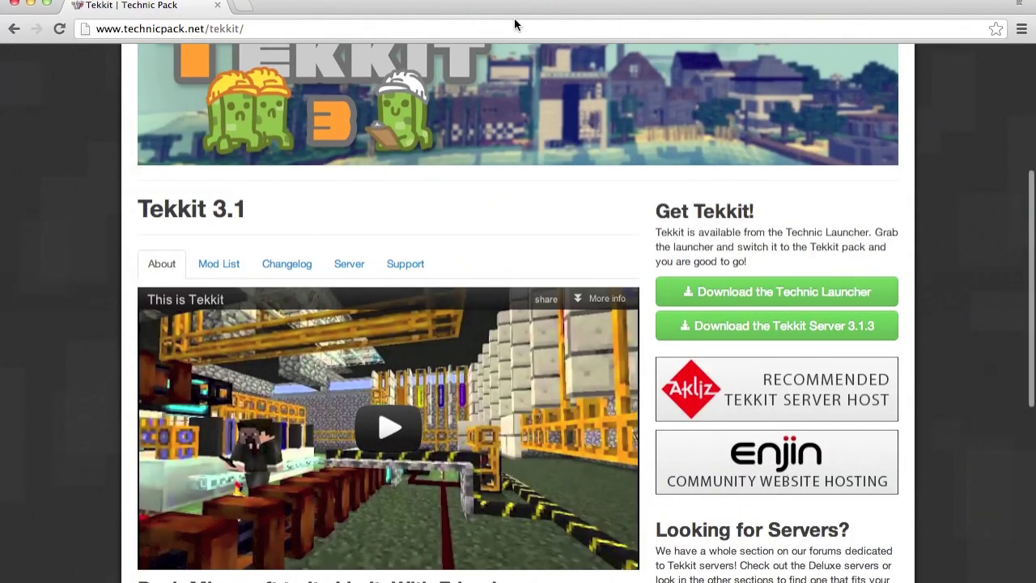
pyautogui.moveTo(494, 8); pyautogui.dragTo(593, 414)
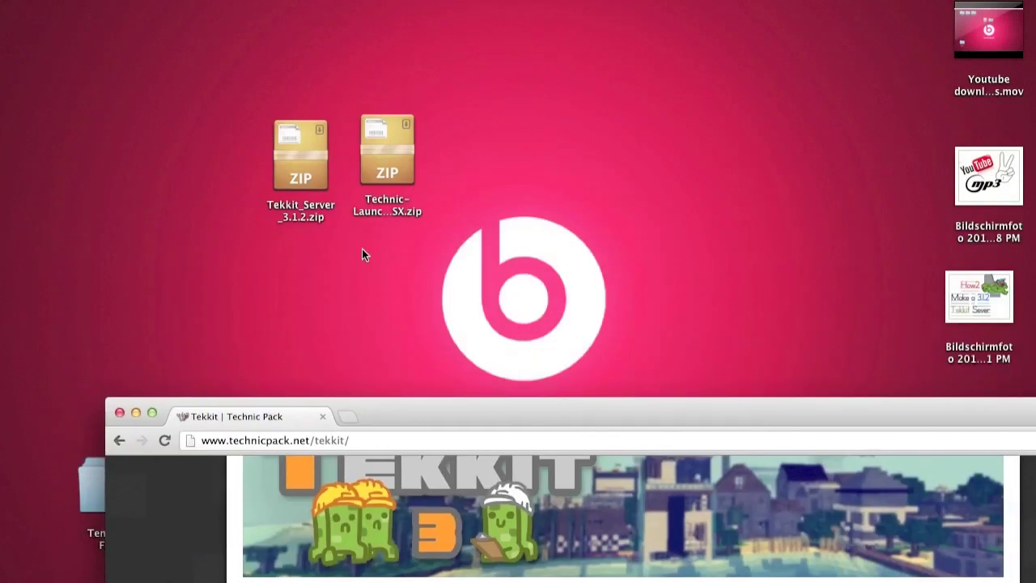
pyautogui.moveTo(347, 91); pyautogui.dragTo(584, 242)
pyautogui.moveTo(624, 404); pyautogui.dragTo(612, 116)
pyautogui.doubleClick(613, 116)
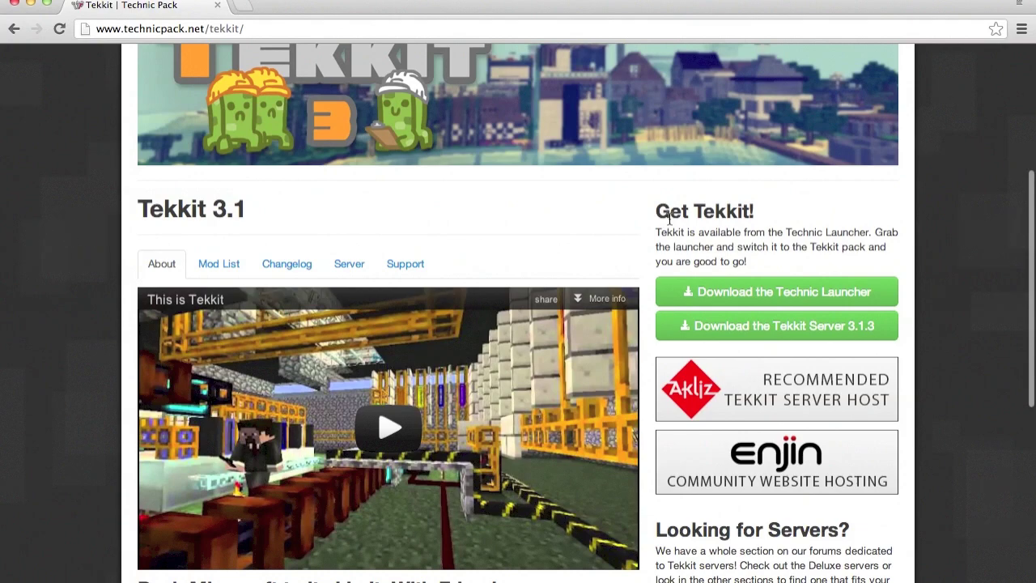
# Step: Show the Server section of the Tekkit page and locate the downloads for previous server versions
pyautogui.scroll(-5, 566, 389)
pyautogui.scroll(-1, 567, 389)
pyautogui.scroll(1, 566, 390)
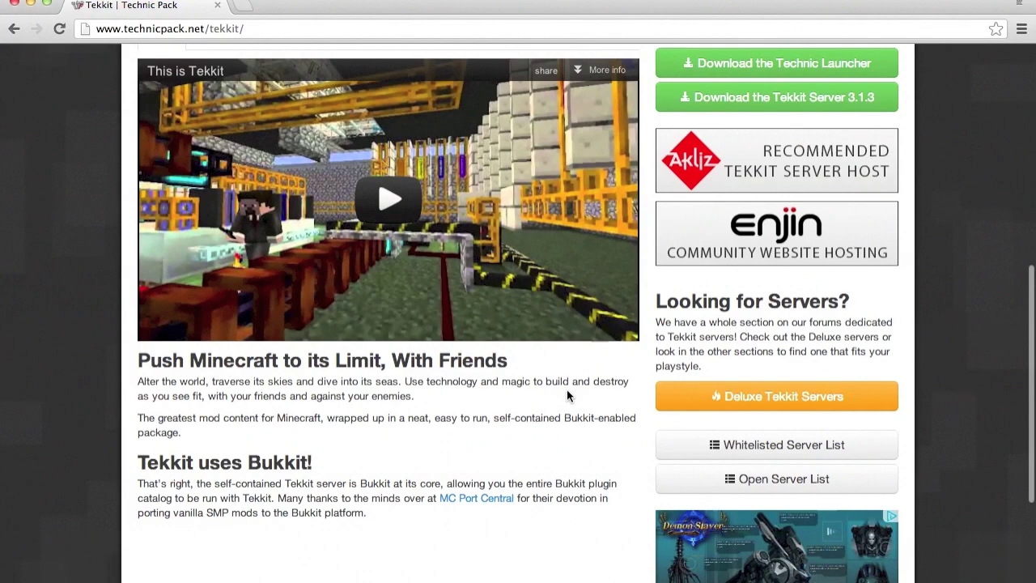
pyautogui.scroll(4, 567, 392)
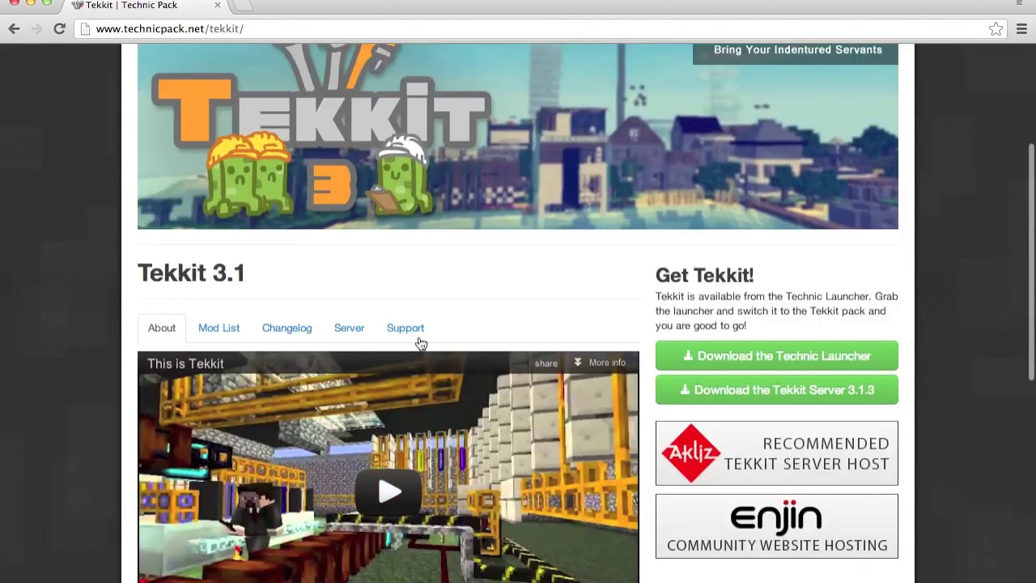
pyautogui.click(342, 332)
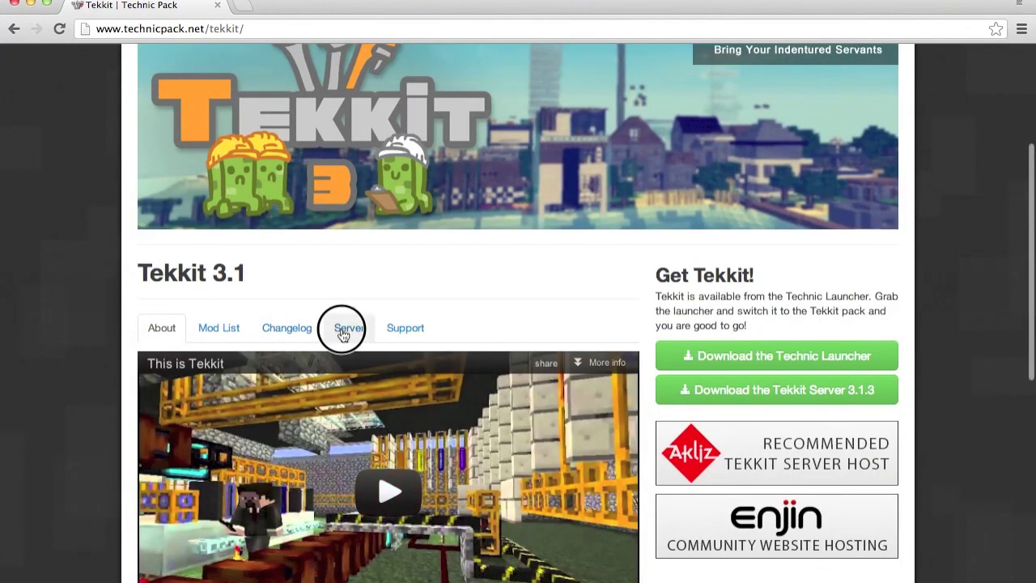
pyautogui.scroll(-4, 356, 344)
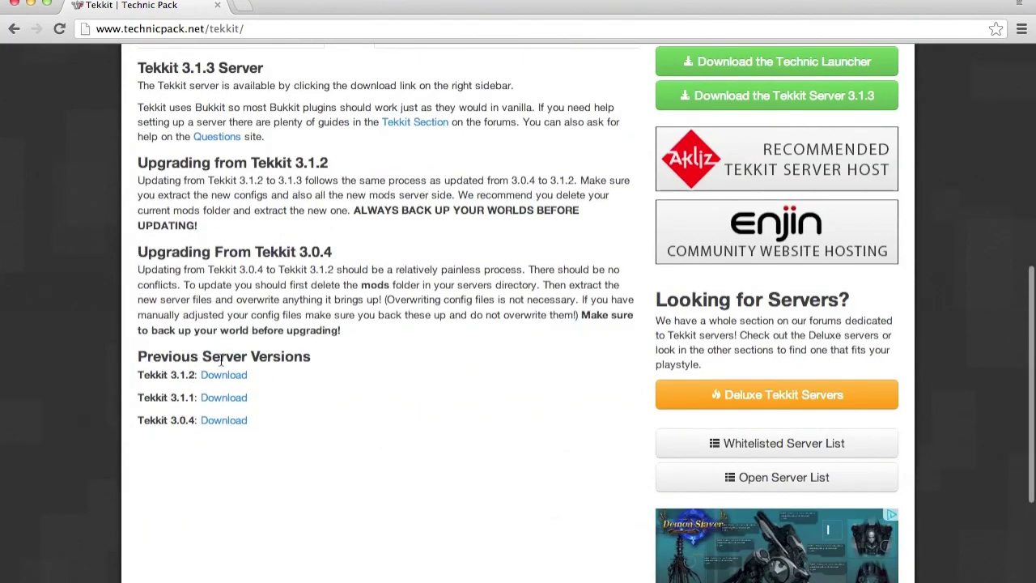
# Step: Open the minecraftwiki.net tutorial on setting up a server at its Mac OS X instructions
pyautogui.click(213, 29)
pyautogui.write('minecraft')
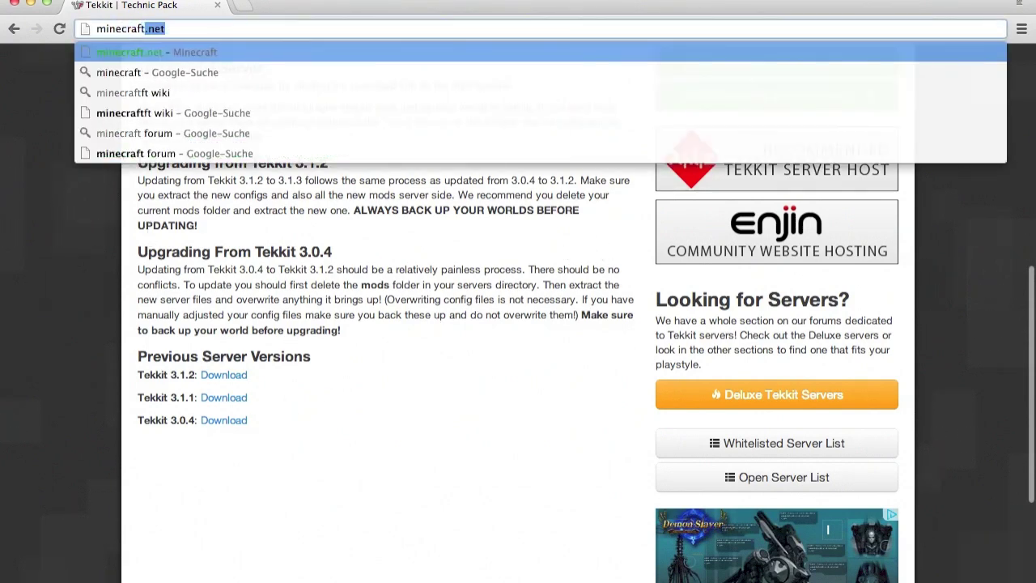
pyautogui.write('.net')
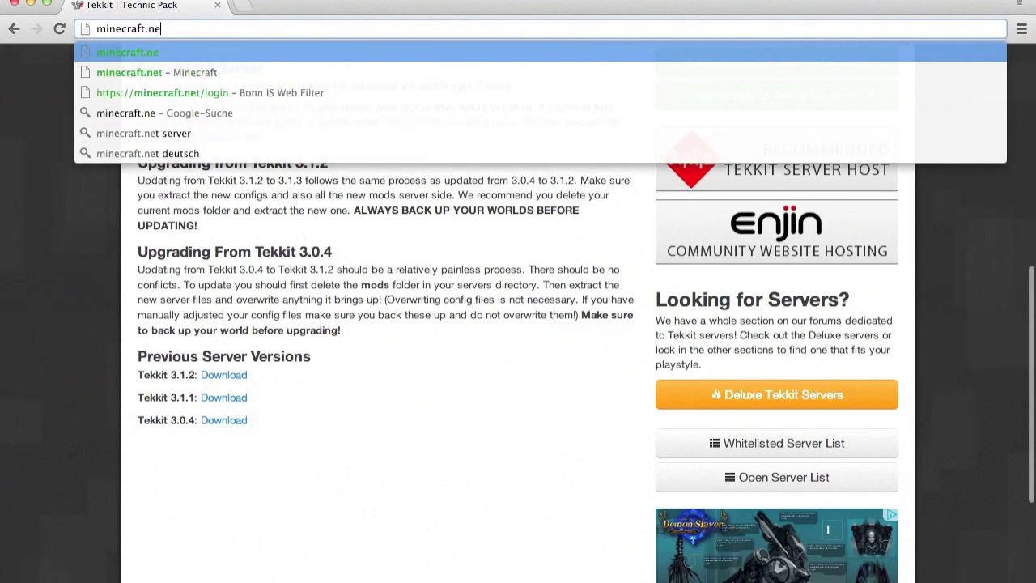
pyautogui.press('BackSpace')
pyautogui.press('BackSpace')
pyautogui.press('BackSpace')
pyautogui.press('BackSpace')
pyautogui.write('wiki.net')
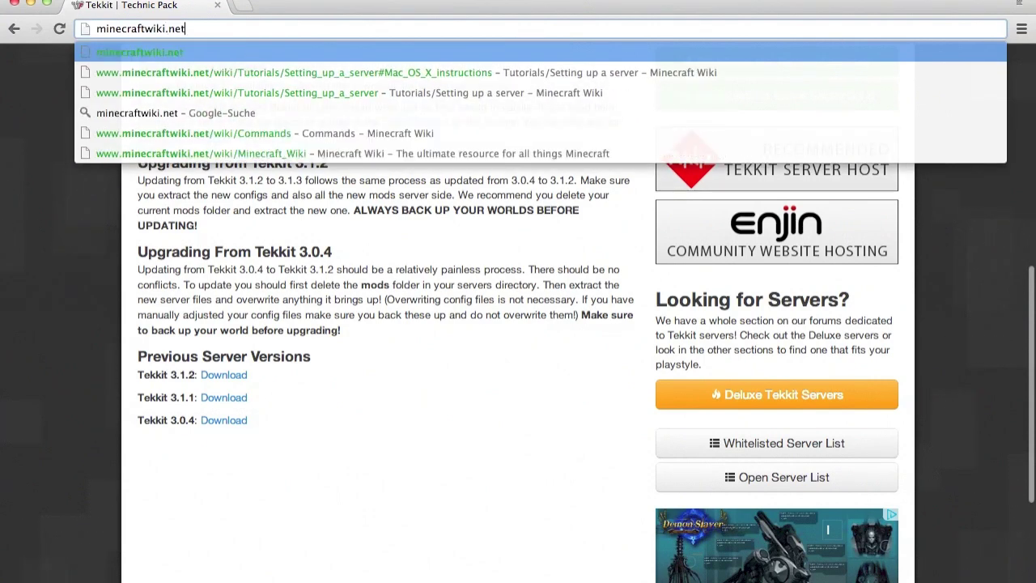
pyautogui.write('/wiki')
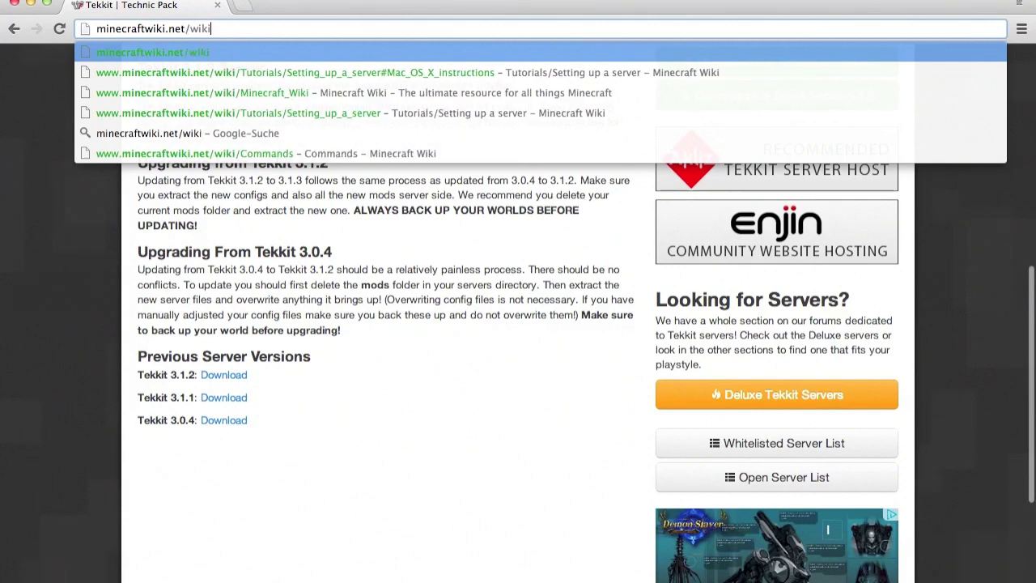
pyautogui.press('Down')
pyautogui.press('Return')
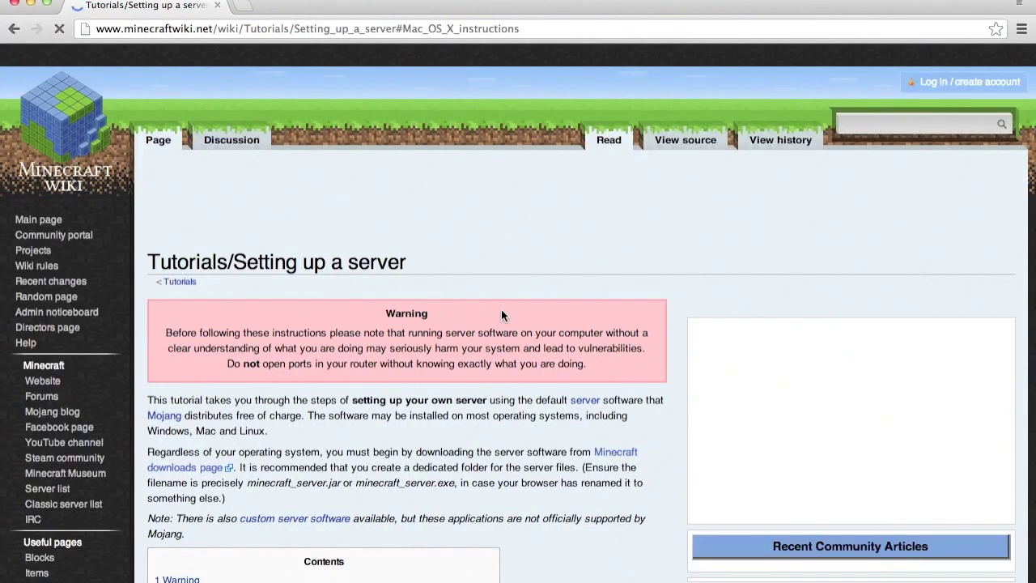
# Step: Review the Mac OS X instructions for setting up the Minecraft server, including the start script
pyautogui.scroll(-5, 488, 336)
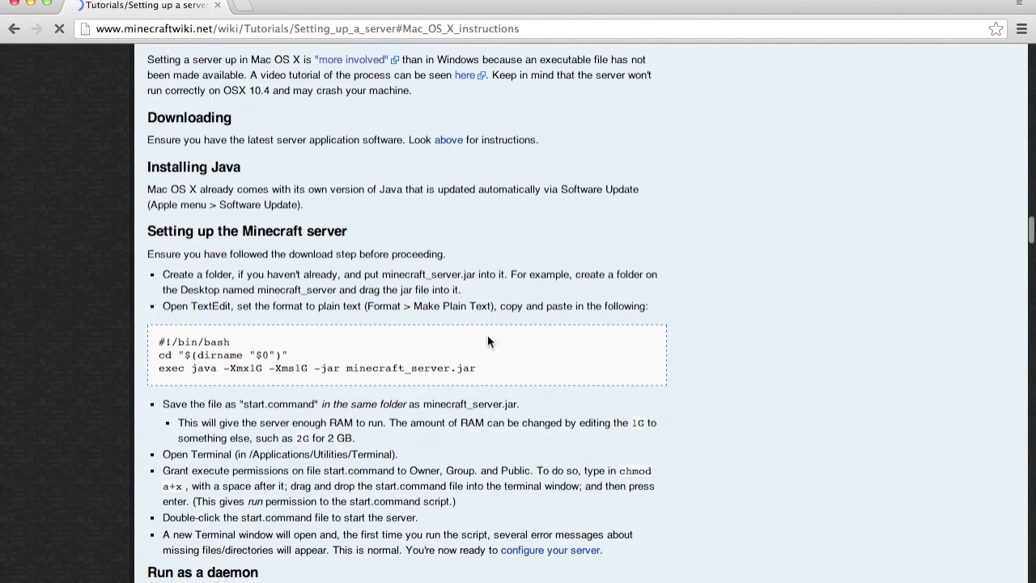
pyautogui.scroll(-10, 487, 335)
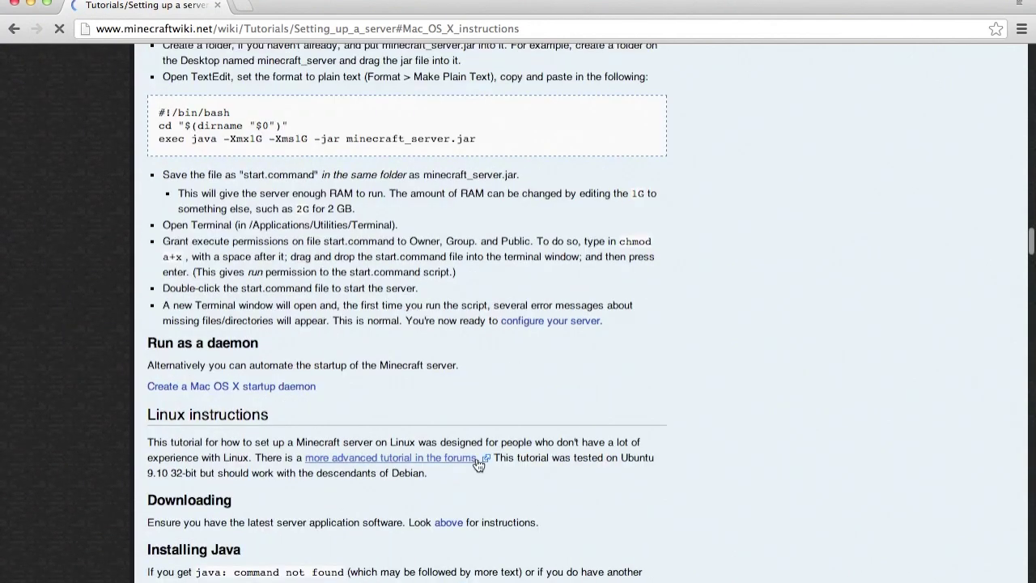
pyautogui.scroll(20, 475, 457)
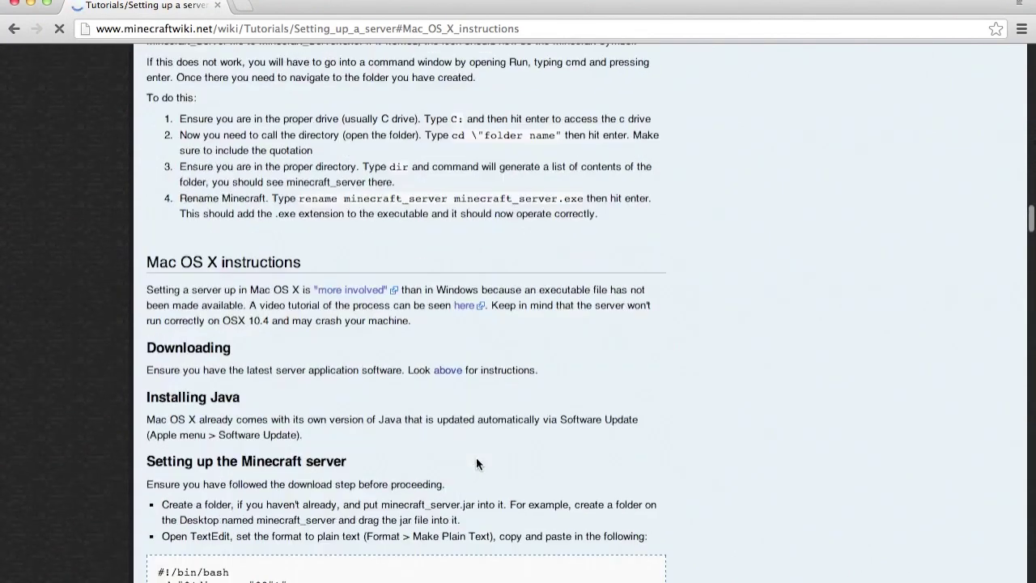
pyautogui.scroll(-8, 476, 457)
pyautogui.scroll(-1, 475, 457)
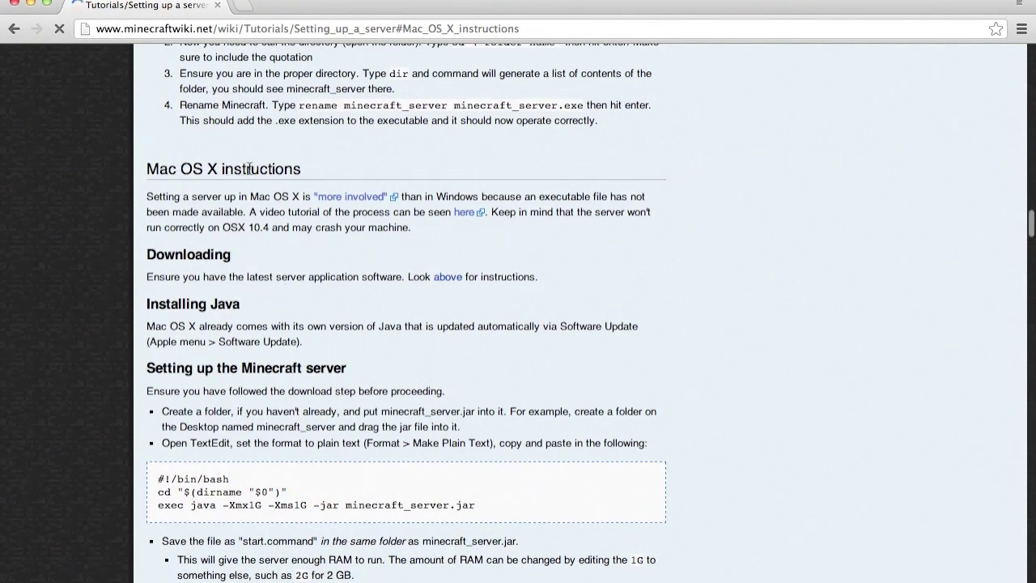
pyautogui.scroll(-2, 375, 177)
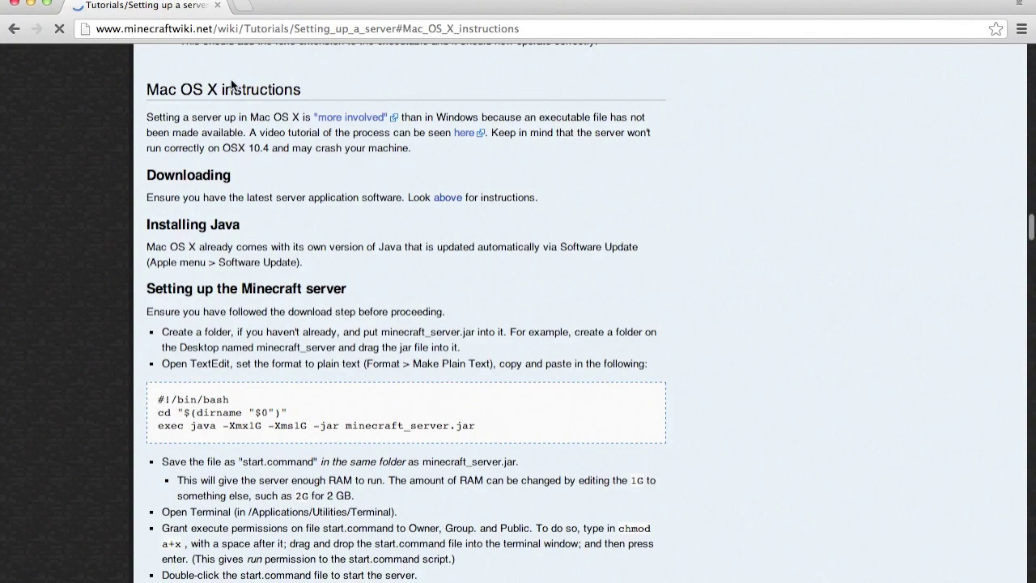
# Step: Minimize the browser, then extract Tekkit_Server_3.1.2.zip on the desktop and place the extracted folder beside the archive
pyautogui.moveTo(267, 5); pyautogui.dragTo(364, 65)
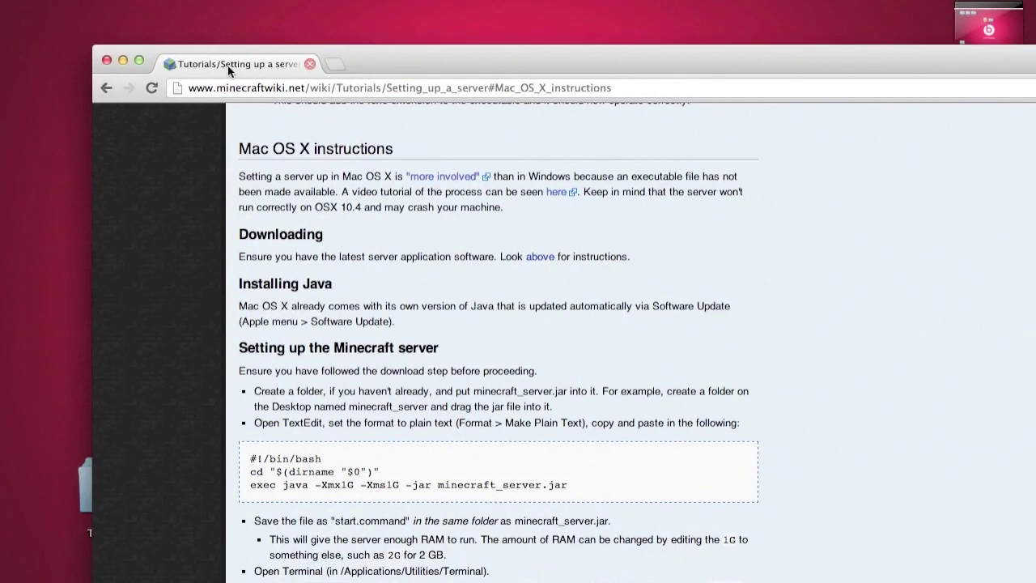
pyautogui.click(122, 60)
pyautogui.moveTo(320, 160); pyautogui.dragTo(179, 123)
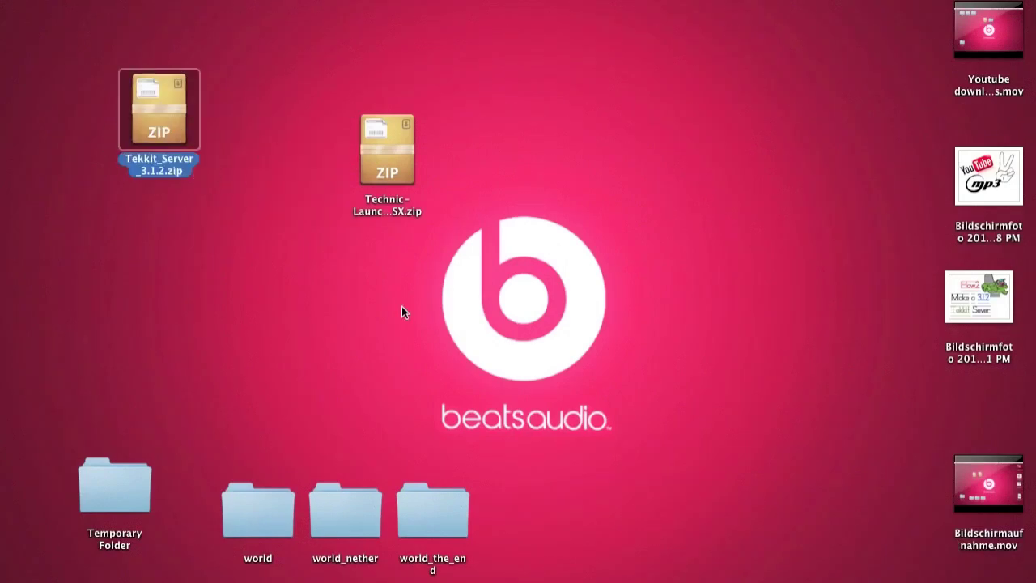
pyautogui.doubleClick(157, 102)
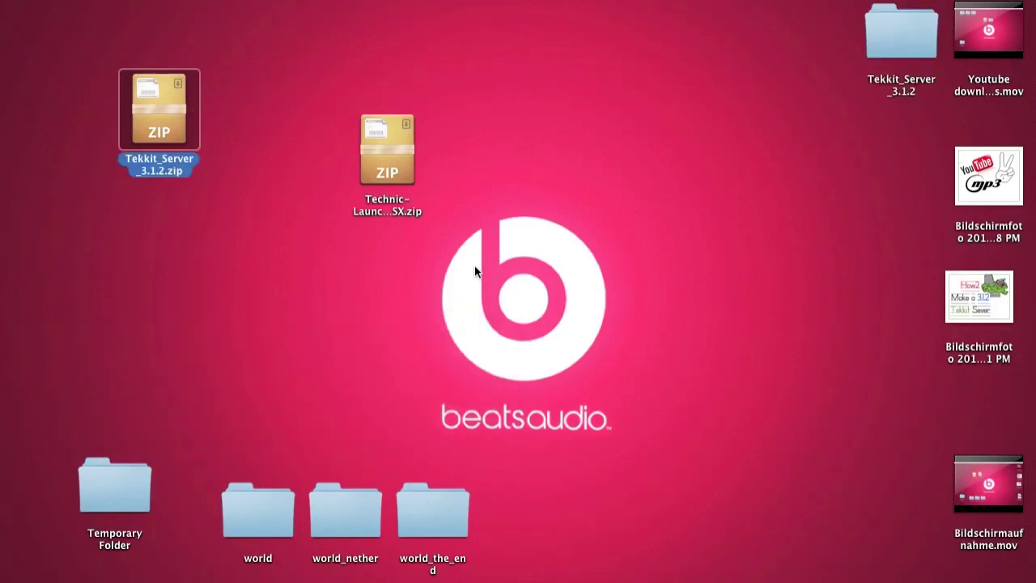
pyautogui.moveTo(881, 30); pyautogui.dragTo(248, 129)
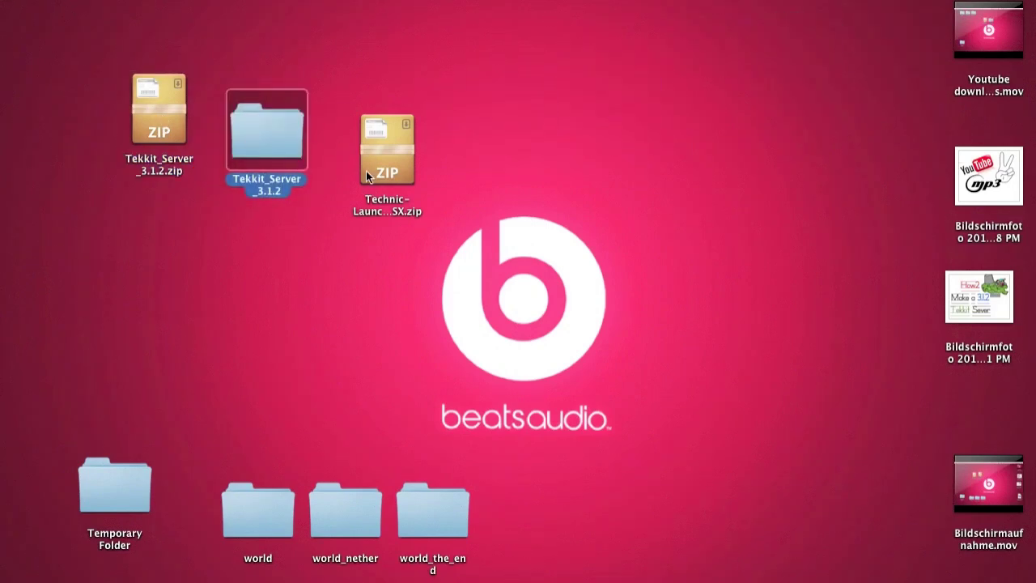
# Step: Open the extracted Tekkit_Server_3.1.2 folder and move its window to make room on the desktop
pyautogui.click(351, 469)
pyautogui.click(302, 252)
pyautogui.click(272, 121)
pyautogui.doubleClick(255, 123)
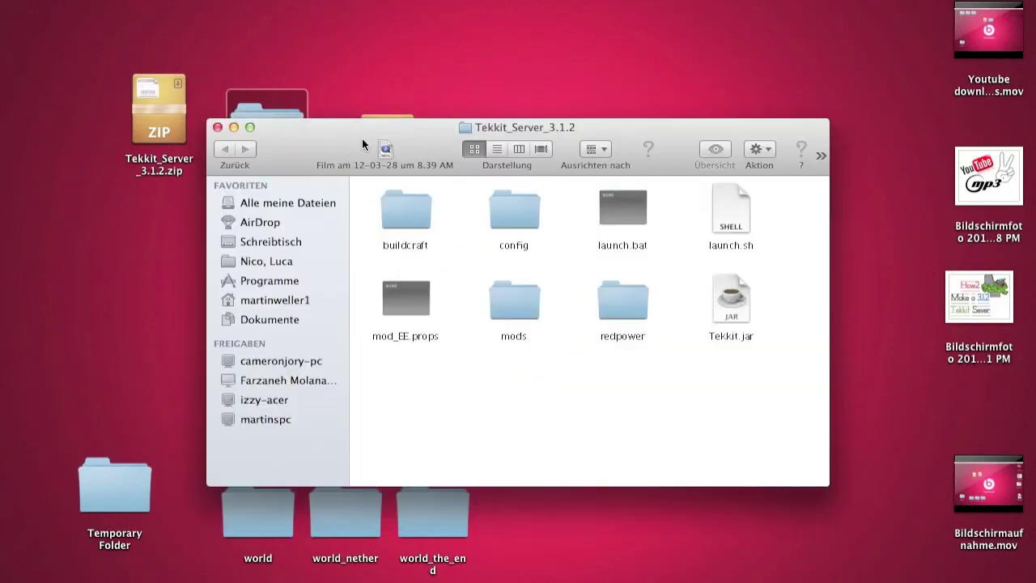
pyautogui.moveTo(321, 131); pyautogui.dragTo(195, 45)
# Step: Launch TextEdit beside the server folder window and convert its blank document to plain text
pyautogui.press('super+space')
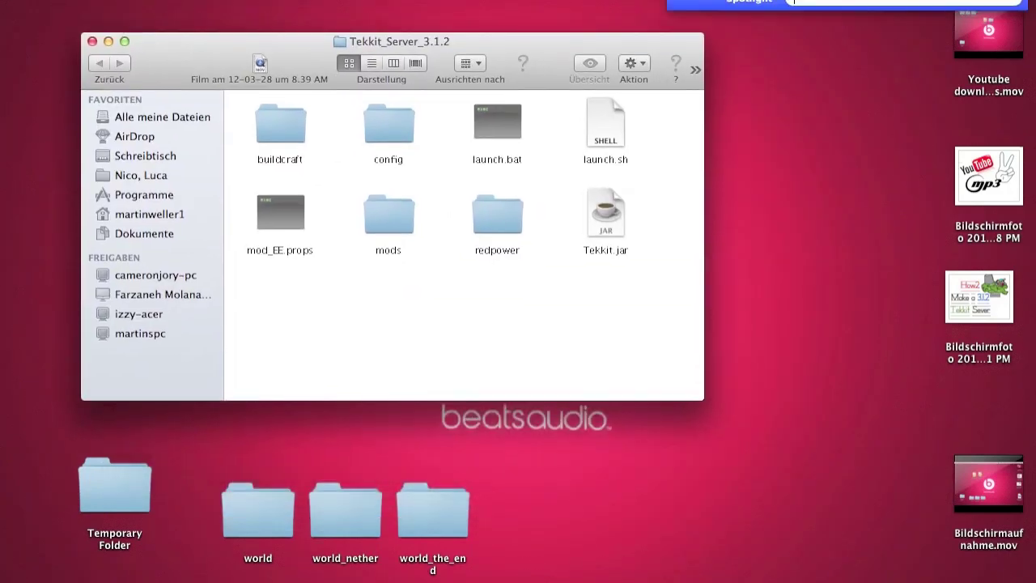
pyautogui.write('tex')
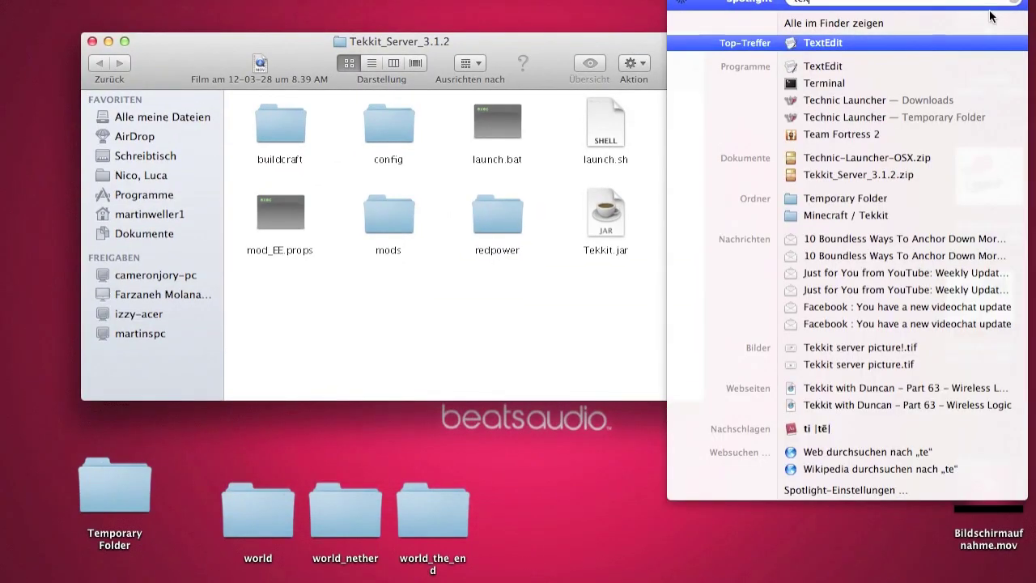
pyautogui.write('t')
pyautogui.press('Return')
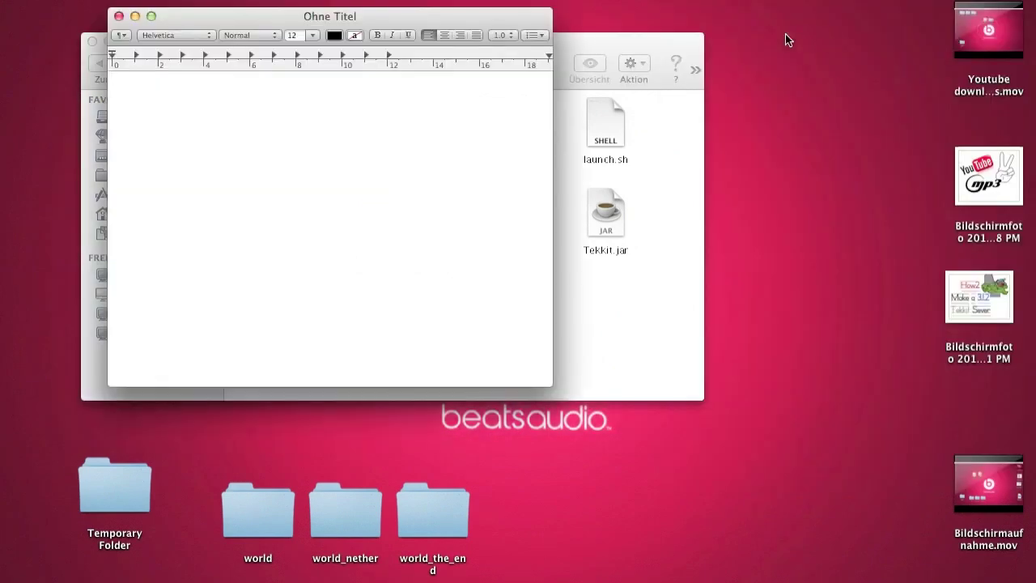
pyautogui.moveTo(403, 15); pyautogui.dragTo(794, 11)
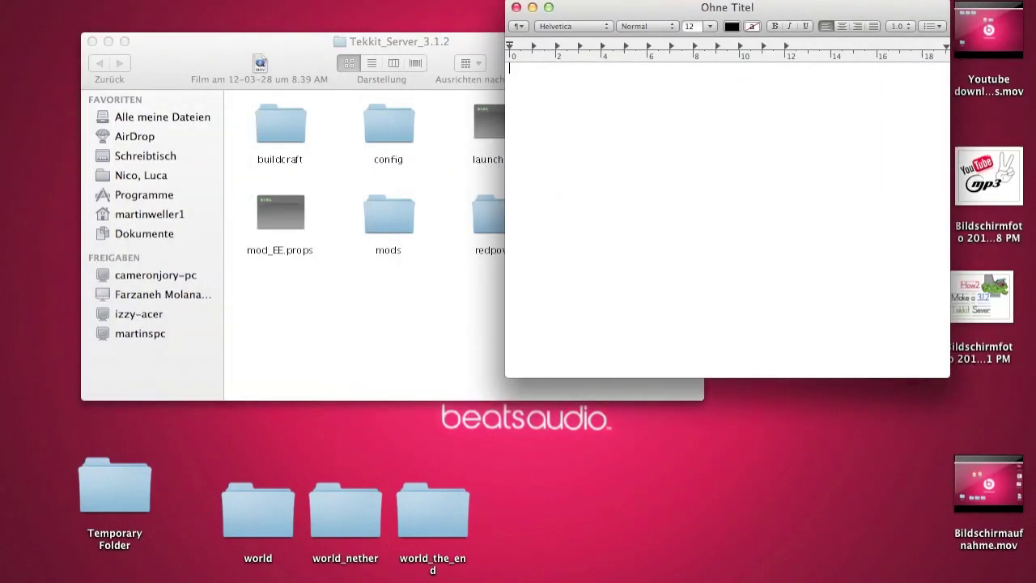
pyautogui.click(250, 0)
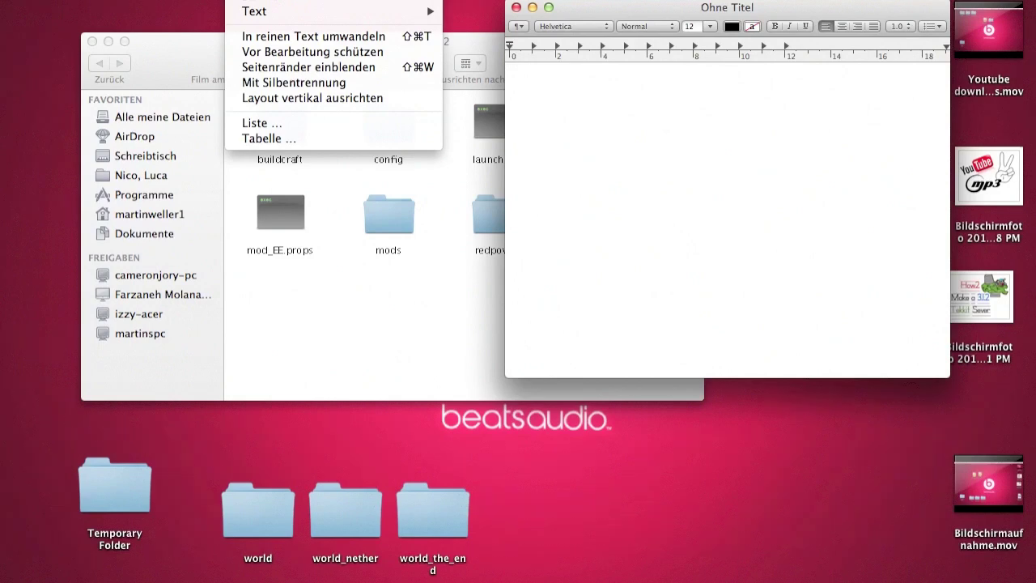
pyautogui.click(323, 39)
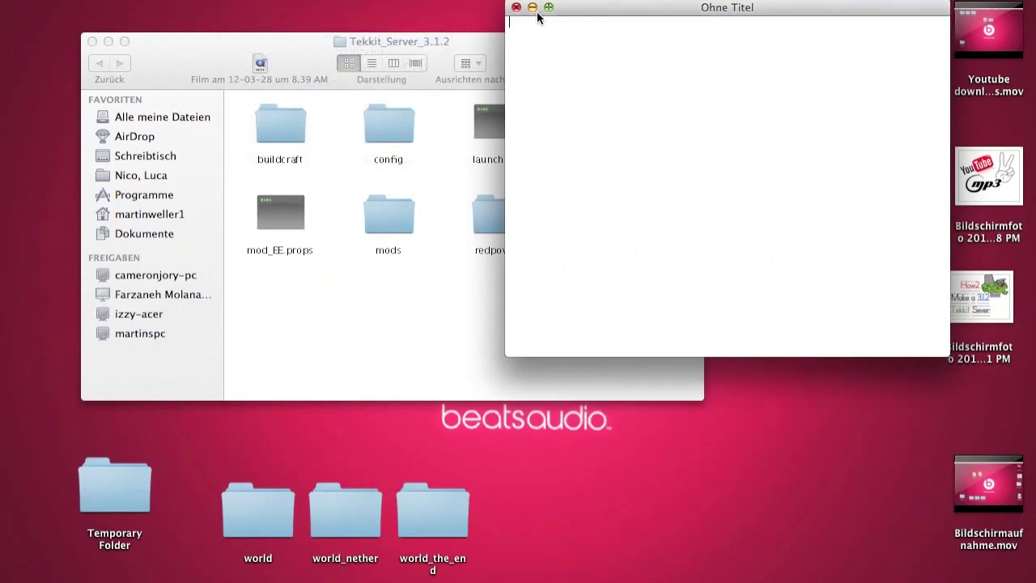
# Step: Copy the three-line start script from the browser's Mac OS X instructions and paste it into the blank TextEdit document
pyautogui.moveTo(751, 576)
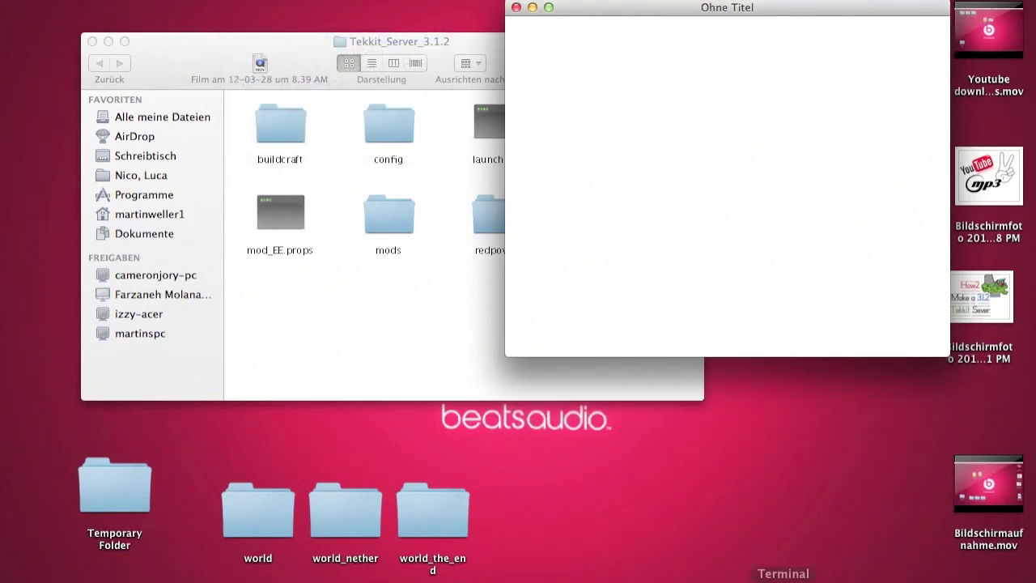
pyautogui.click(939, 576)
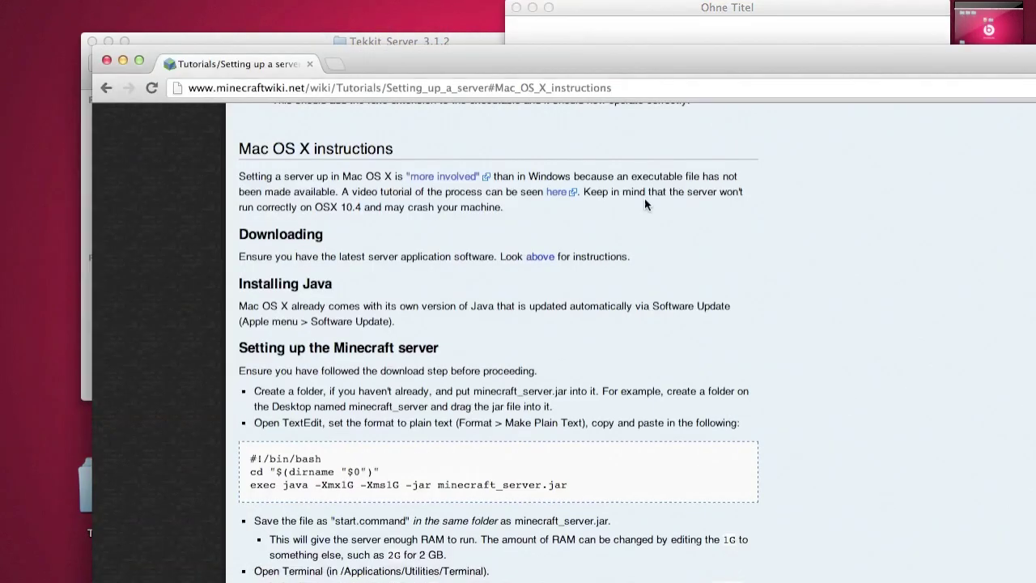
pyautogui.moveTo(570, 486); pyautogui.dragTo(241, 458)
pyautogui.press('super+c')
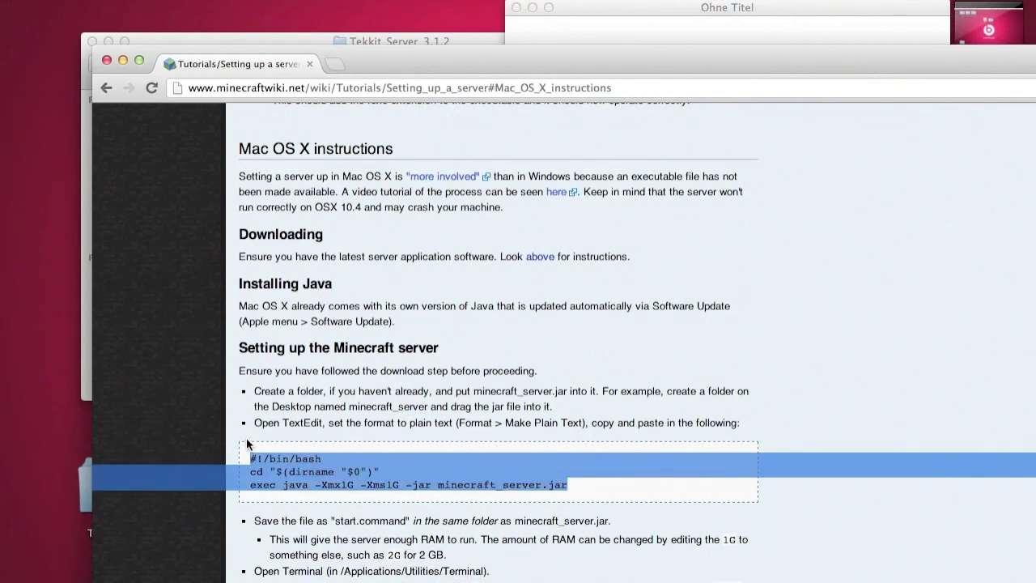
pyautogui.click(595, 28)
pyautogui.press('super+v')
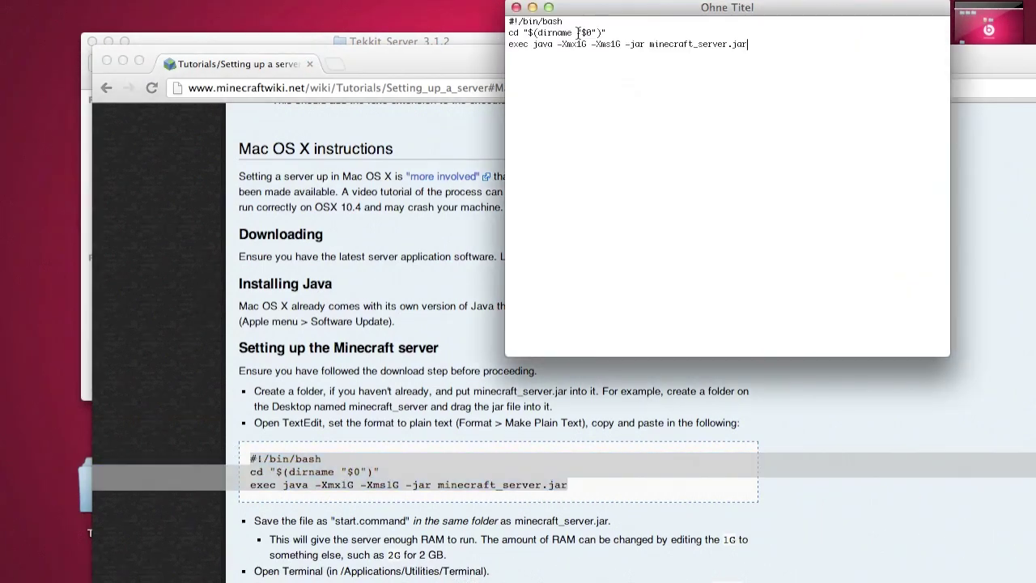
# Step: Minimize the browser and move the Tekkit_Server_3.1.2 folder window aside so that Tekkit.jar can be seen
pyautogui.click(121, 60)
pyautogui.click(300, 34)
pyautogui.moveTo(301, 34); pyautogui.dragTo(196, 17)
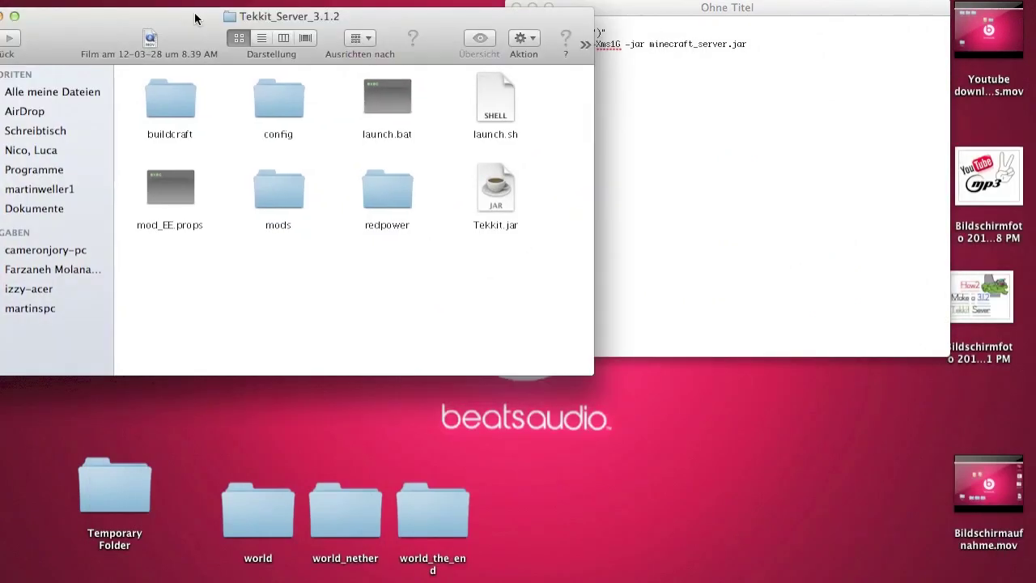
pyautogui.click(519, 233)
pyautogui.click(510, 281)
# Step: Replace minecraft_server with Tekkit in the script's last line, and move the document clear of the server folder window
pyautogui.click(753, 169)
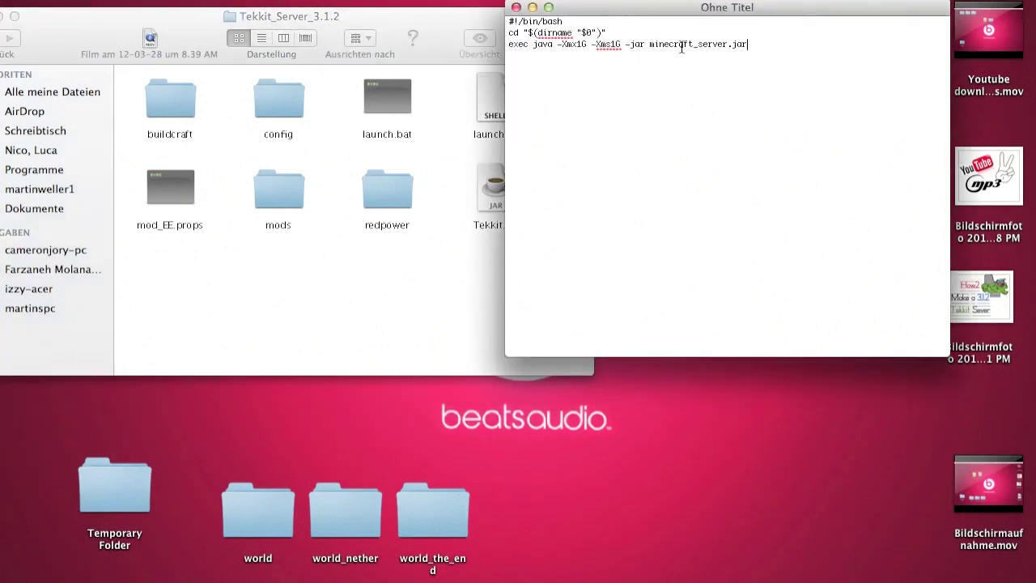
pyautogui.click(729, 45)
pyautogui.press('BackSpace')
pyautogui.press('BackSpace')
pyautogui.press('BackSpace')
pyautogui.press('BackSpace')
pyautogui.press('BackSpace')
pyautogui.press('BackSpace')
pyautogui.press('BackSpace')
pyautogui.press('BackSpace')
pyautogui.press('BackSpace')
pyautogui.press('BackSpace')
pyautogui.press('BackSpace')
pyautogui.press('BackSpace')
pyautogui.press('BackSpace')
pyautogui.press('BackSpace')
pyautogui.press('BackSpace')
pyautogui.press('BackSpace')
pyautogui.write('Tekkit')
pyautogui.moveTo(611, 9); pyautogui.dragTo(712, 0)
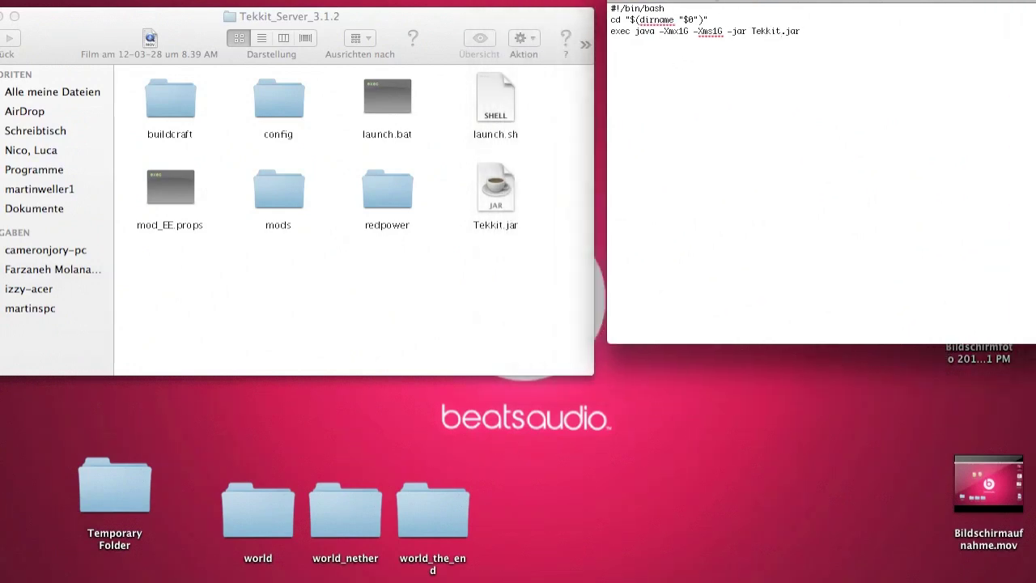
pyautogui.moveTo(537, 215); pyautogui.dragTo(575, 200)
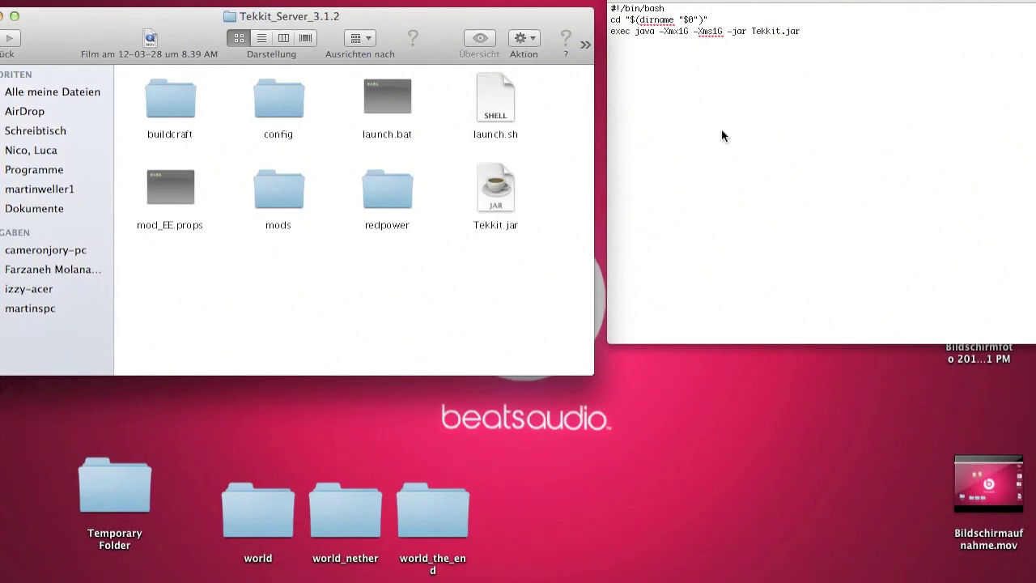
# Step: Highlight the memory arguments -Xmx1G -Xms1G in the script's last line to examine them
pyautogui.click(717, 45)
pyautogui.click(663, 32)
pyautogui.moveTo(721, 32); pyautogui.dragTo(659, 32)
pyautogui.click(687, 63)
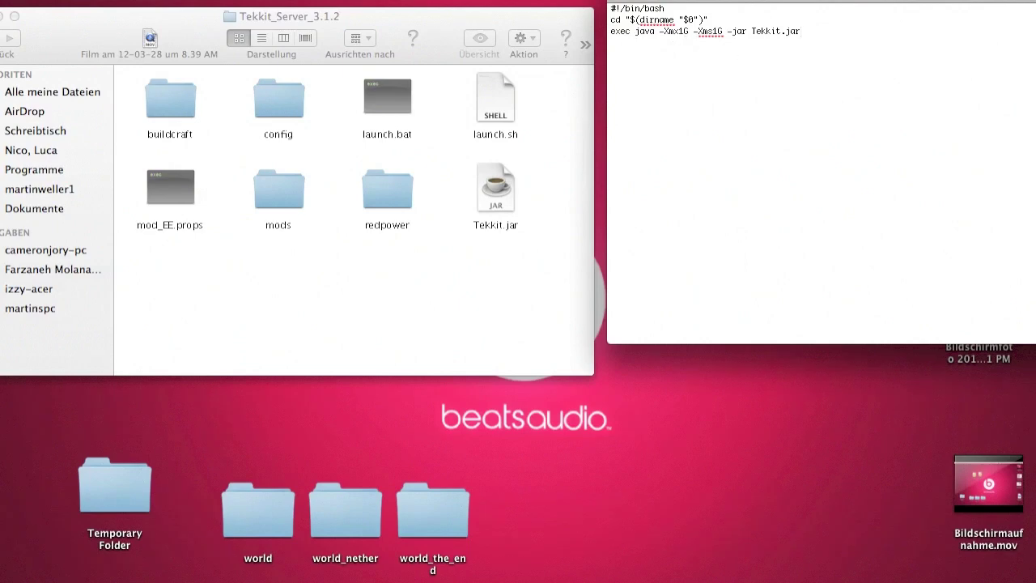
# Step: Start saving the script in the Tekkit_Server_3.1.2 folder and clear the suggested file name
pyautogui.click(157, 68)
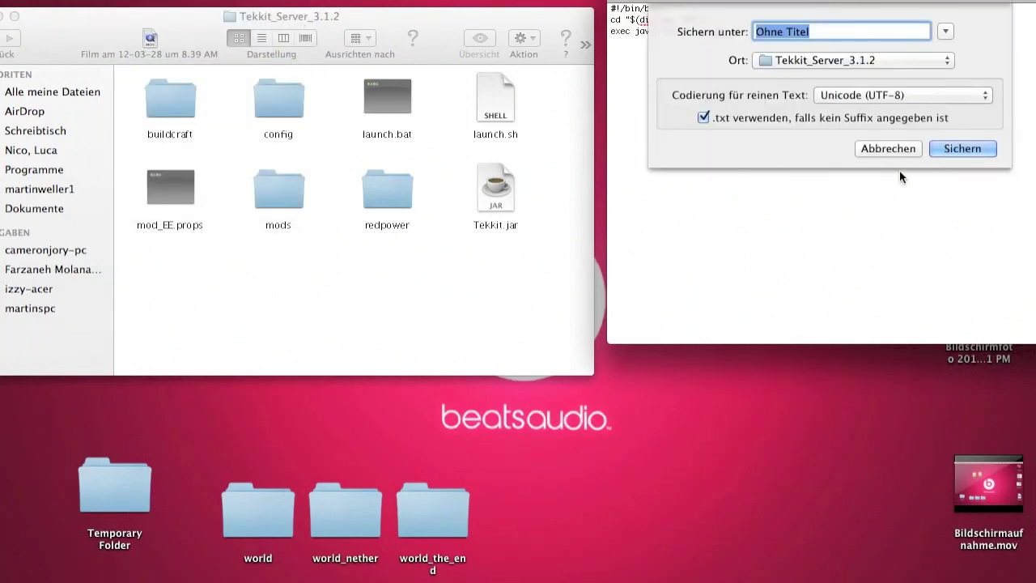
pyautogui.press('BackSpace')
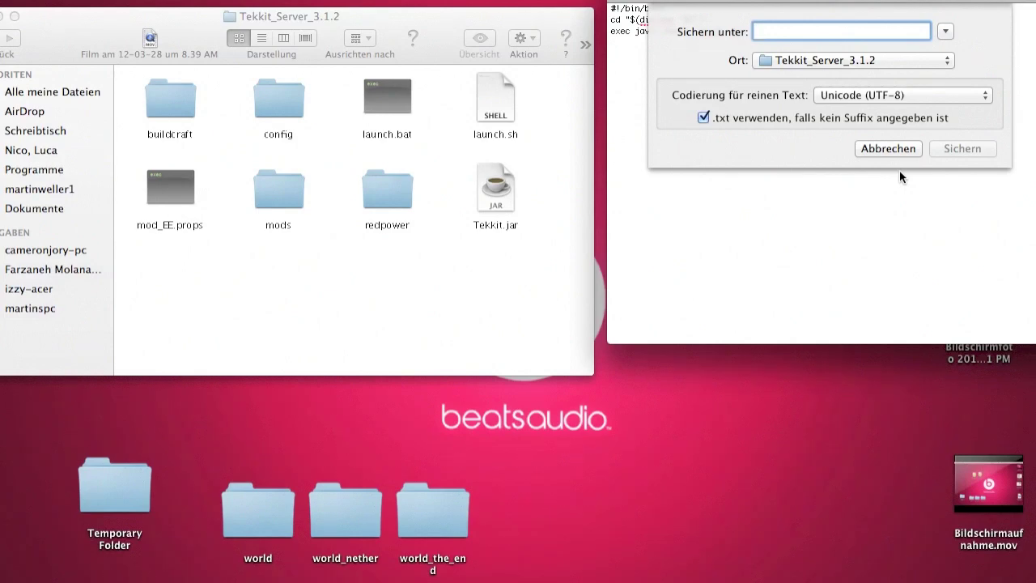
pyautogui.write('start')
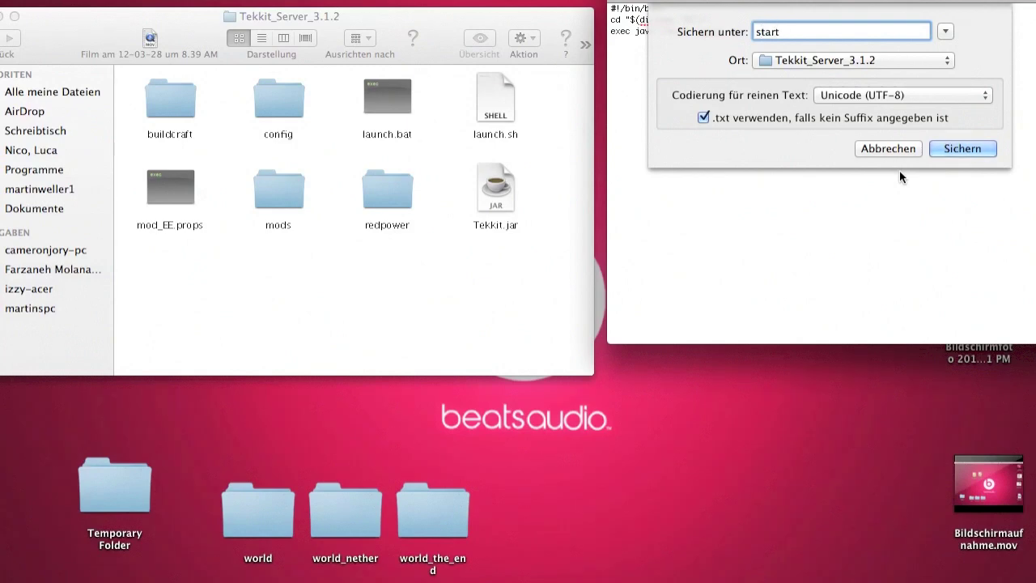
pyautogui.press('BackSpace')
pyautogui.press('BackSpace')
pyautogui.press('BackSpace')
pyautogui.press('BackSpace')
pyautogui.press('BackSpace')
pyautogui.write('Te')
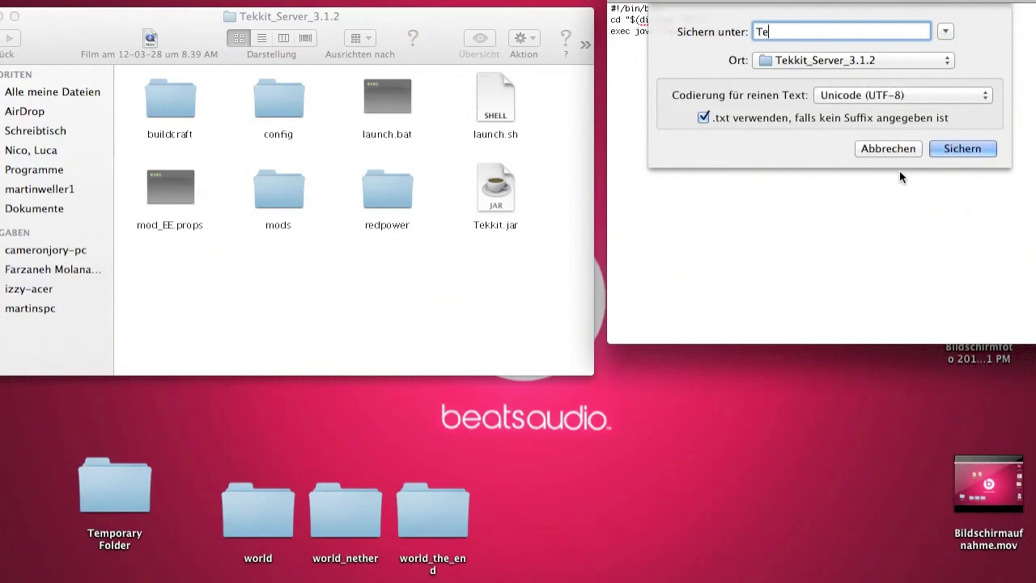
pyautogui.write('kkit_server')
pyautogui.press('BackSpace')
pyautogui.press('BackSpace')
pyautogui.press('BackSpace')
pyautogui.press('BackSpace')
pyautogui.press('BackSpace')
pyautogui.press('BackSpace')
pyautogui.press('BackSpace')
pyautogui.press('BackSpace')
pyautogui.press('BackSpace')
pyautogui.press('BackSpace')
pyautogui.press('BackSpace')
pyautogui.press('BackSpace')
pyautogui.press('BackSpace')
# Step: Save the script as Start.command in the Tekkit_Server_3.1.2 folder and close the document
pyautogui.write('S')
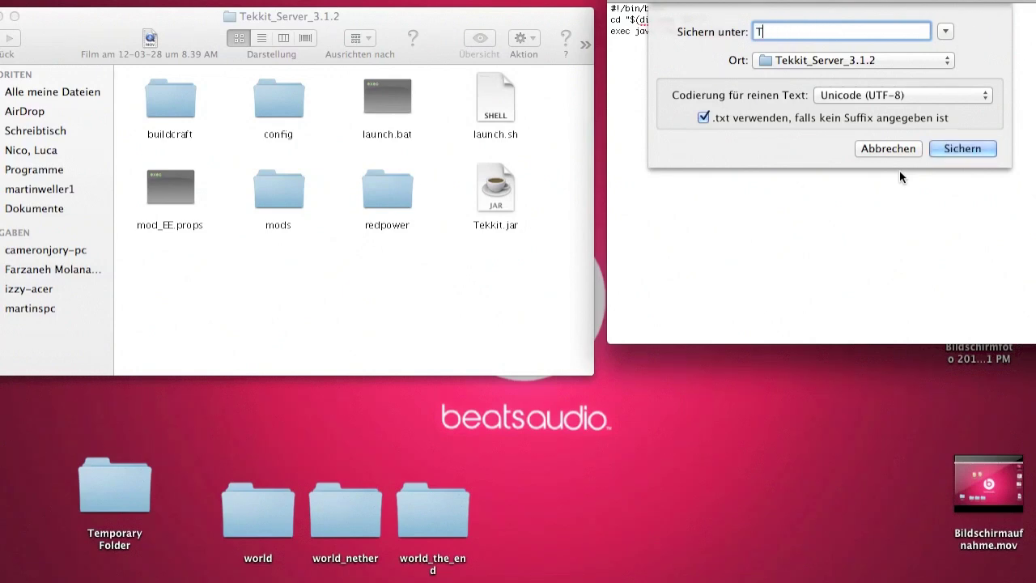
pyautogui.write('tart')
pyautogui.write('.command')
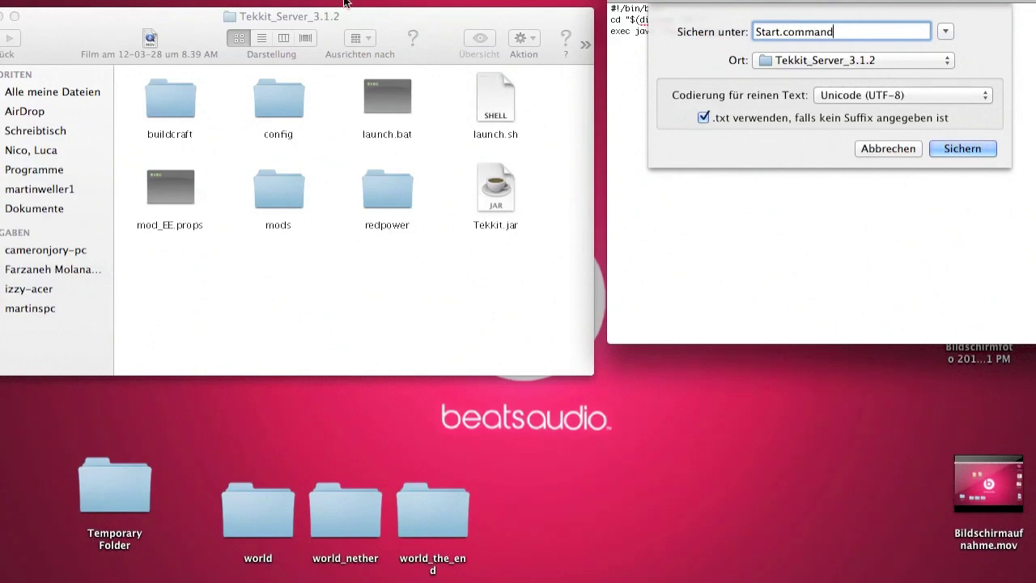
pyautogui.click(963, 149)
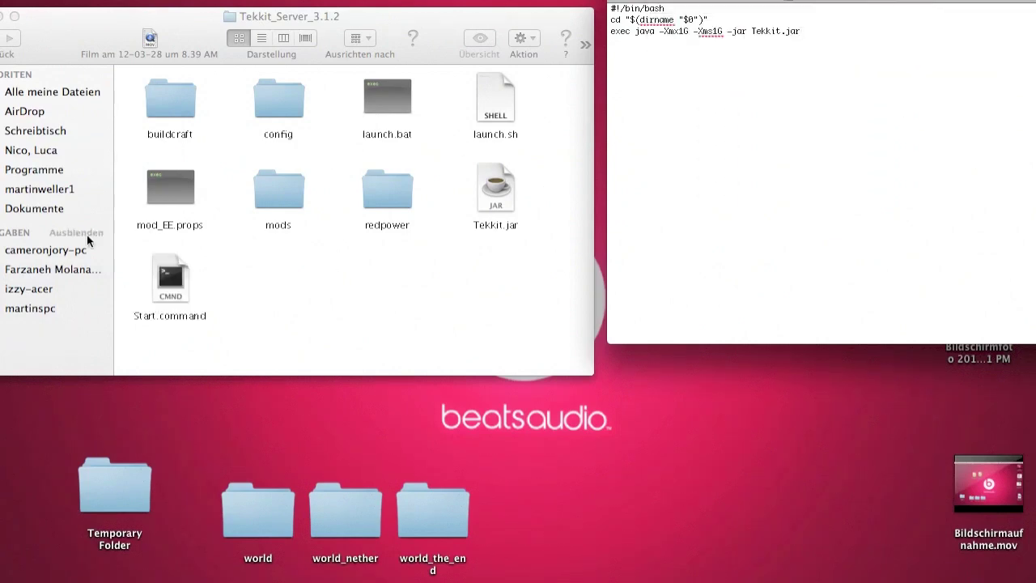
pyautogui.click(621, 7)
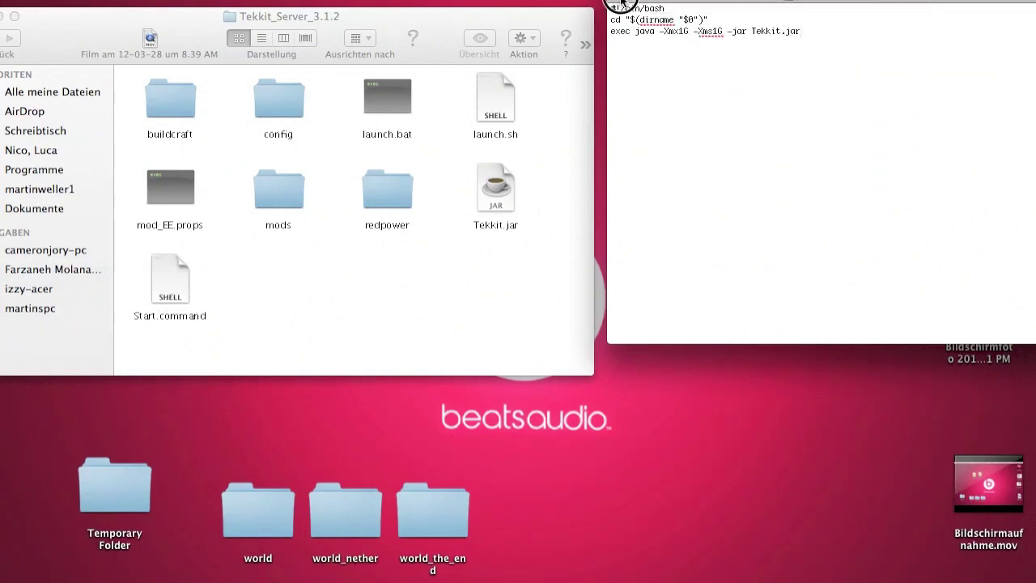
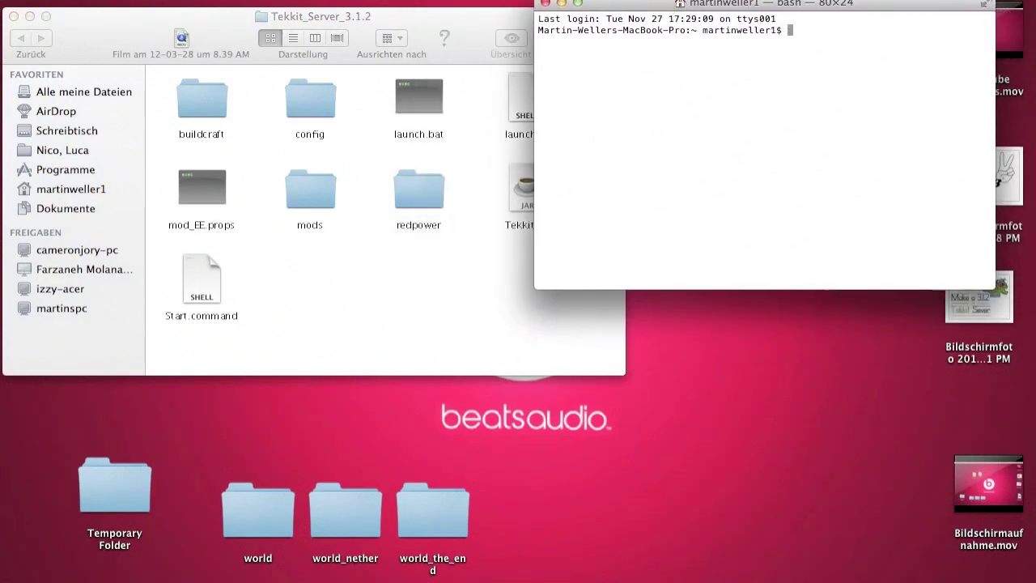
# Step: Open the mods folder inside Tekkit_Server_3.1.2 and show its contents as a list
pyautogui.click(453, 293)
pyautogui.doubleClick(302, 193)
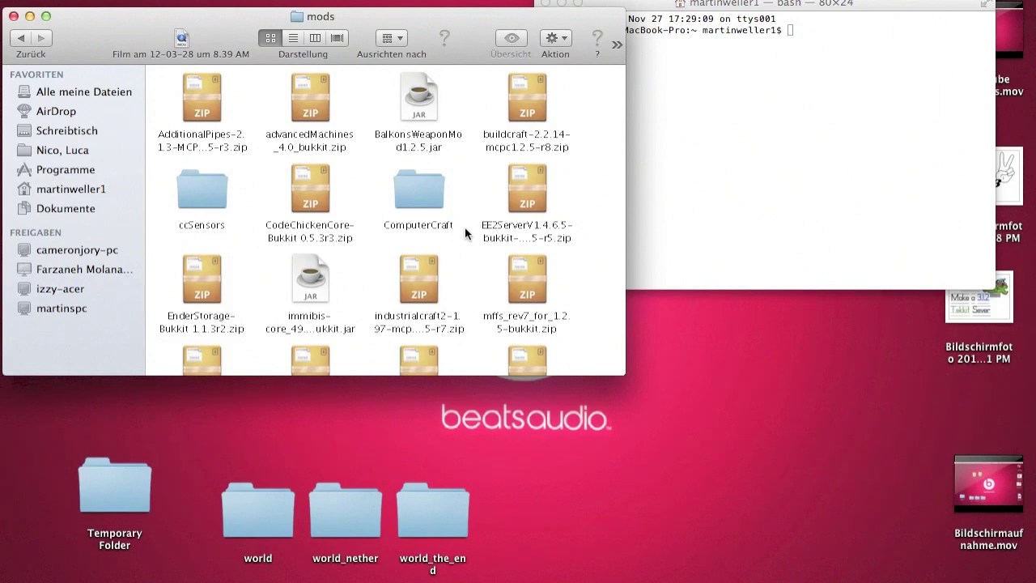
pyautogui.scroll(-1, 464, 226)
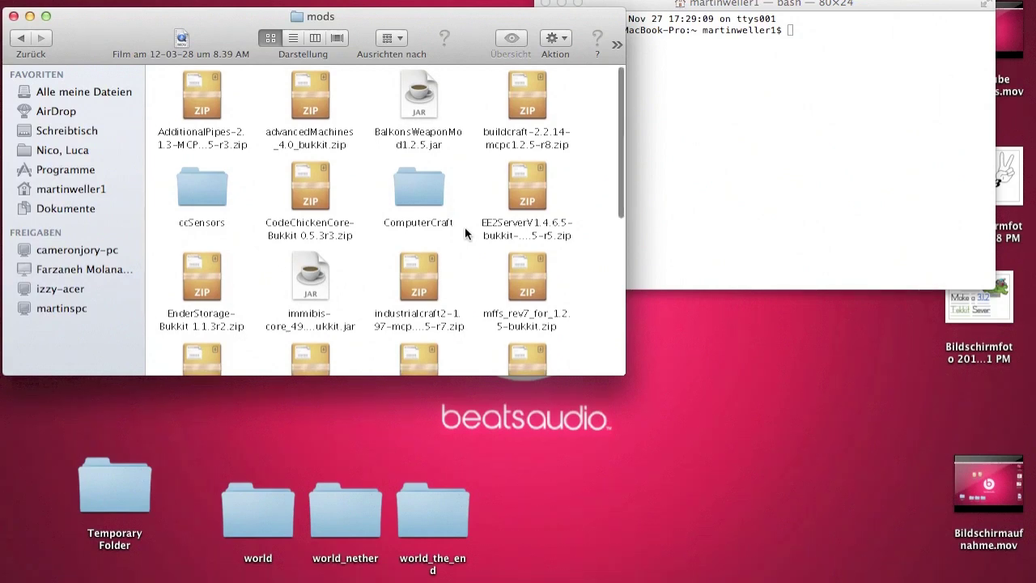
pyautogui.scroll(-2, 464, 233)
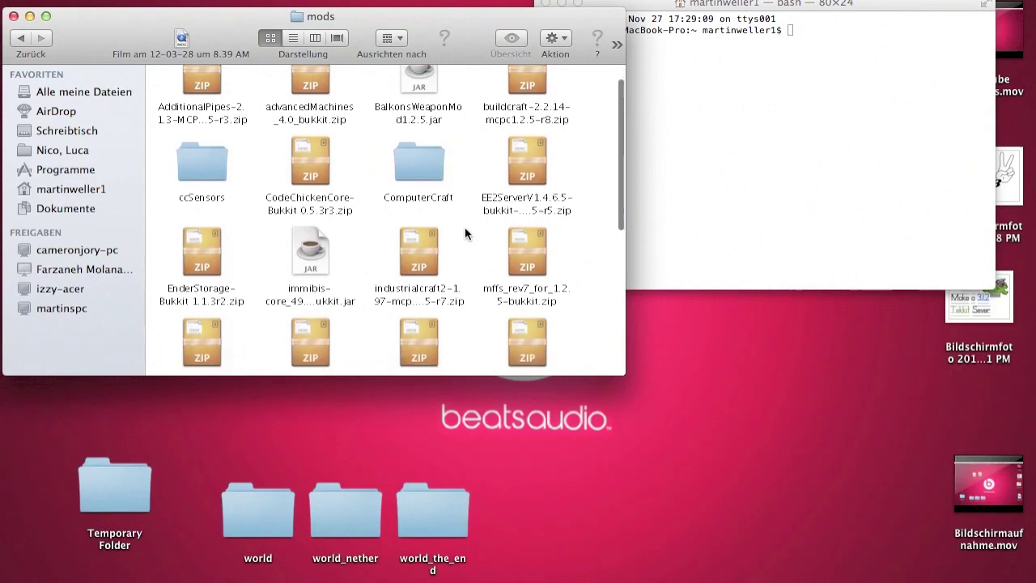
pyautogui.click(293, 37)
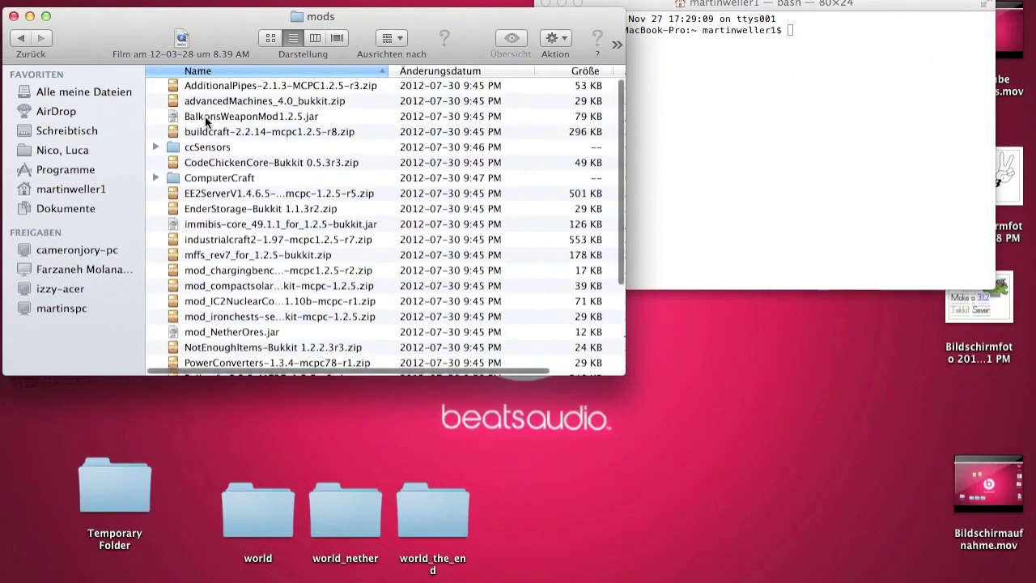
# Step: Move mod_NetherOres.jar from the mods folder to the trash
pyautogui.scroll(-1, 206, 121)
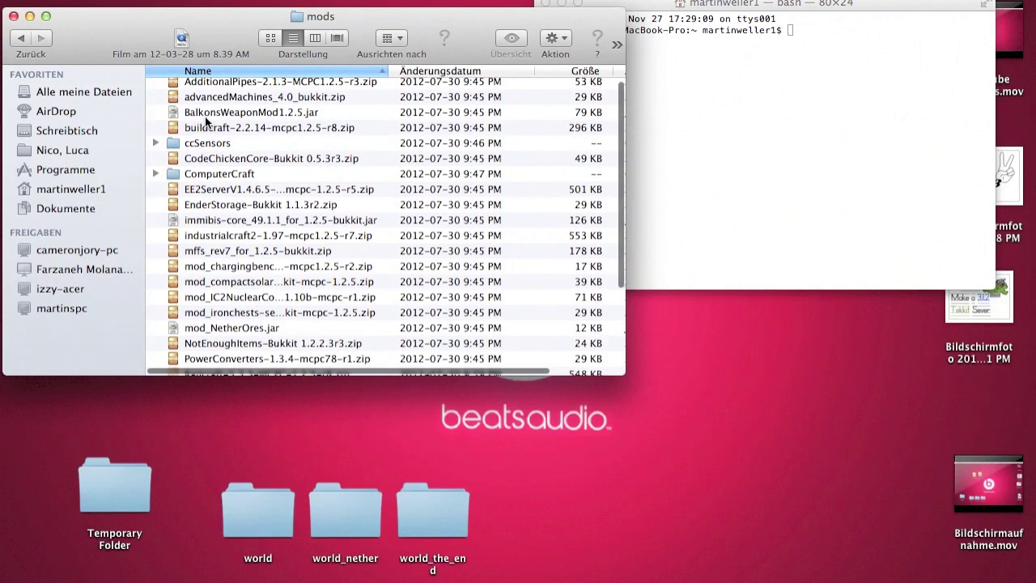
pyautogui.click(242, 328)
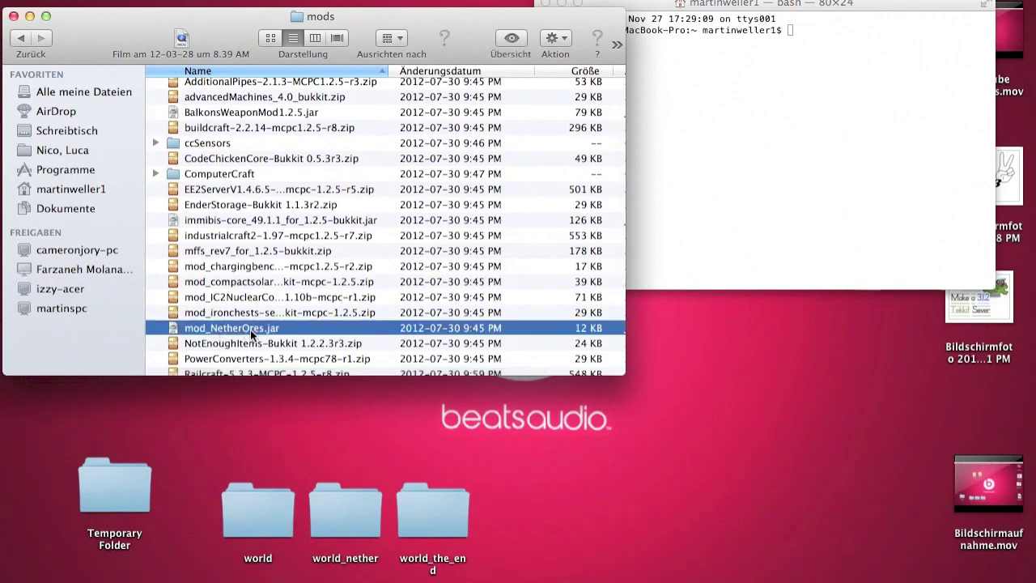
pyautogui.rightClick(250, 329)
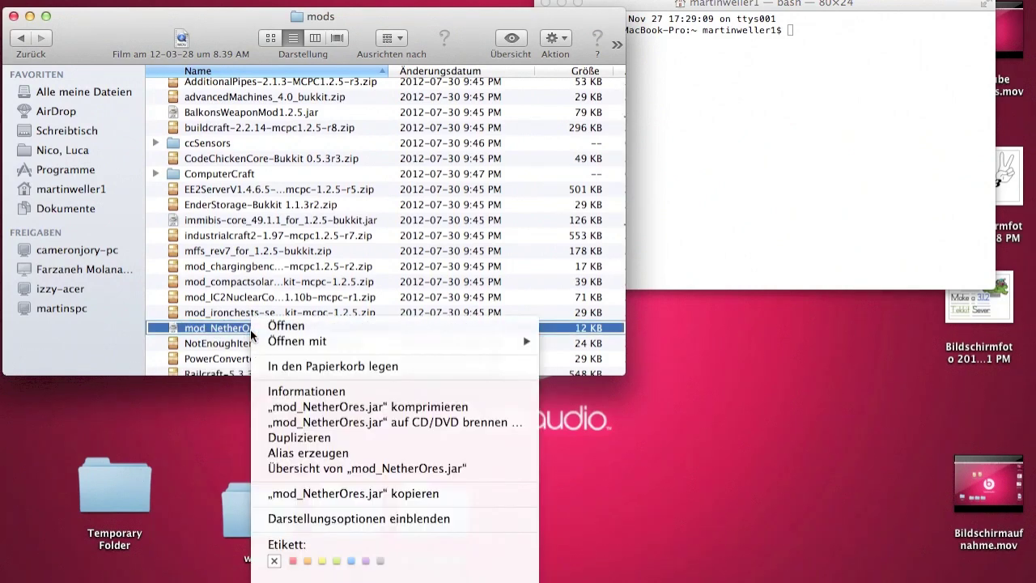
pyautogui.click(287, 373)
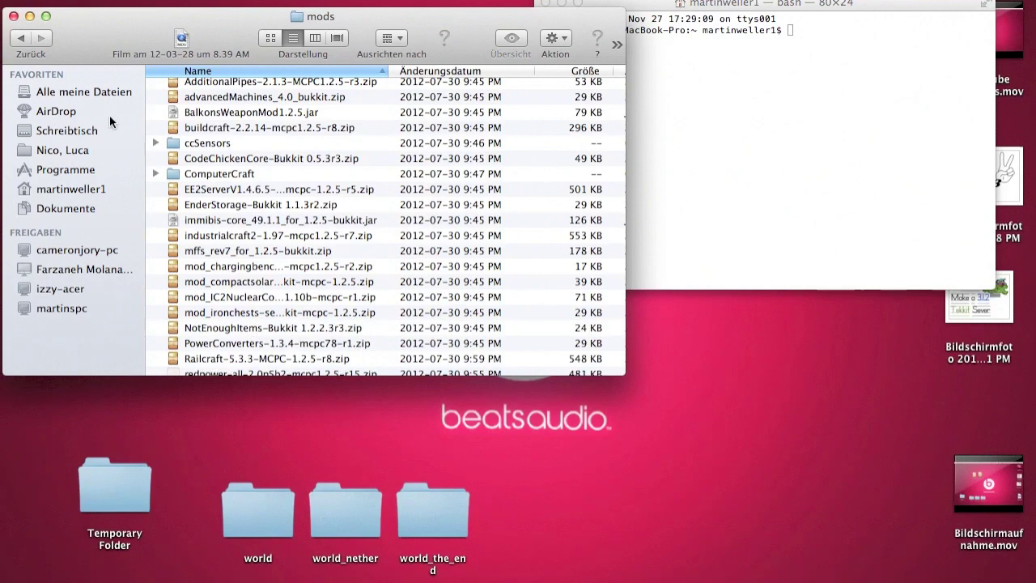
# Step: Close the mods window, reopen the Tekkit_Server_3.1.2 folder from the desktop and move its window beside the Terminal window
pyautogui.click(13, 16)
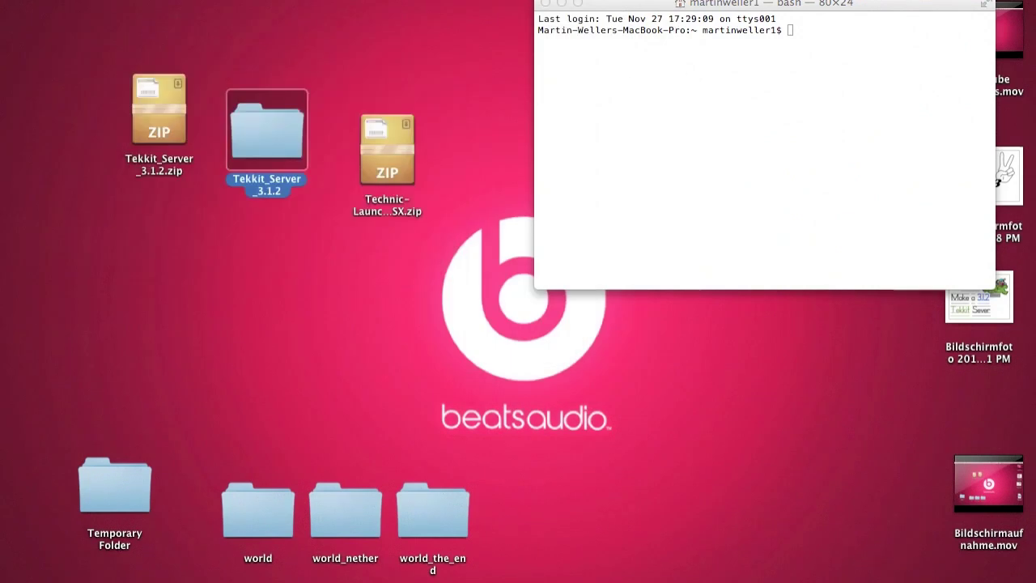
pyautogui.doubleClick(276, 119)
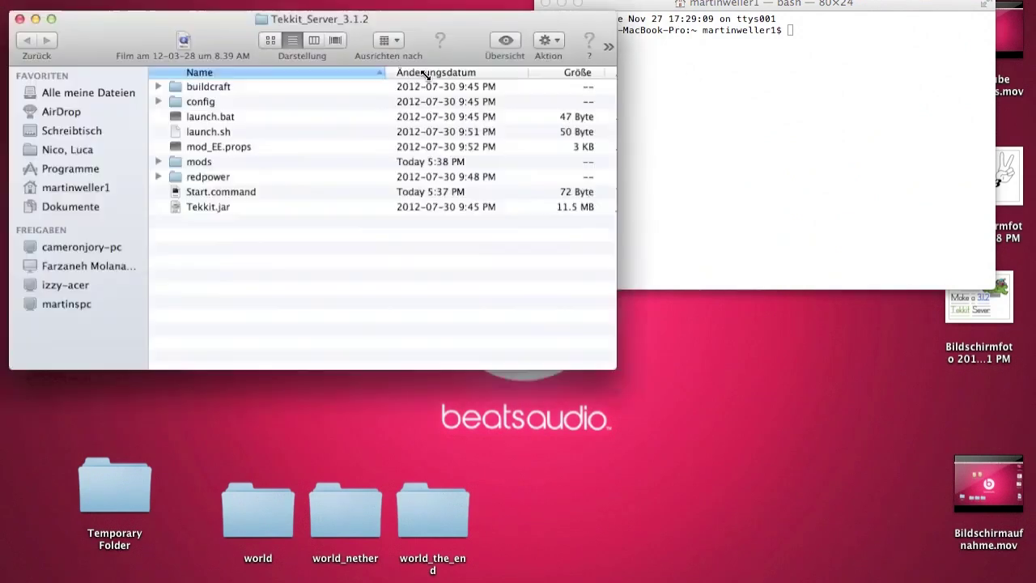
pyautogui.moveTo(331, 12); pyautogui.dragTo(293, 0)
# Step: Run chmod a+x in Terminal on the path of Start.command in the Tekkit_Server_3.1.2 folder, and close the Terminal window
pyautogui.click(839, 174)
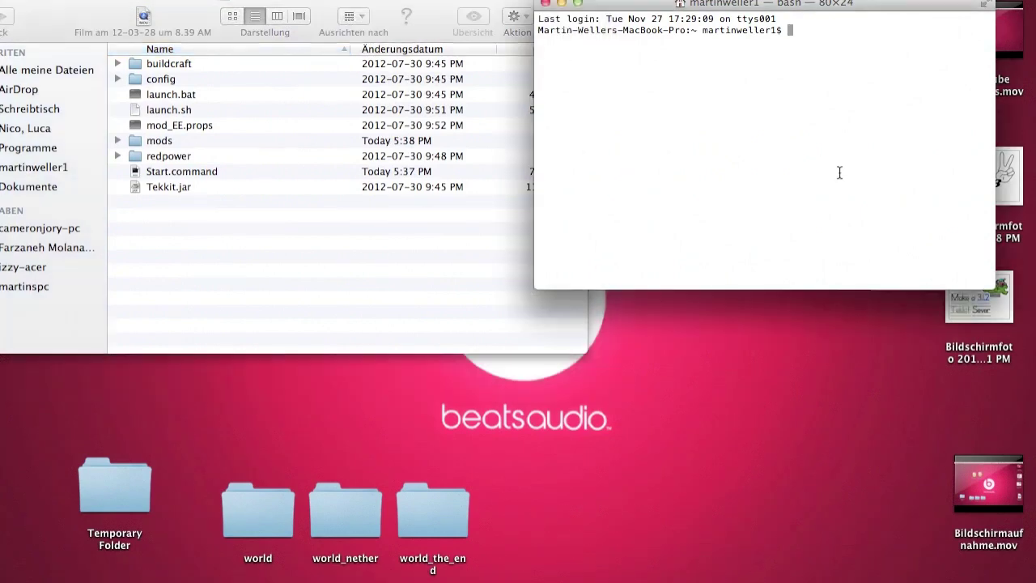
pyautogui.write('chmod a+x')
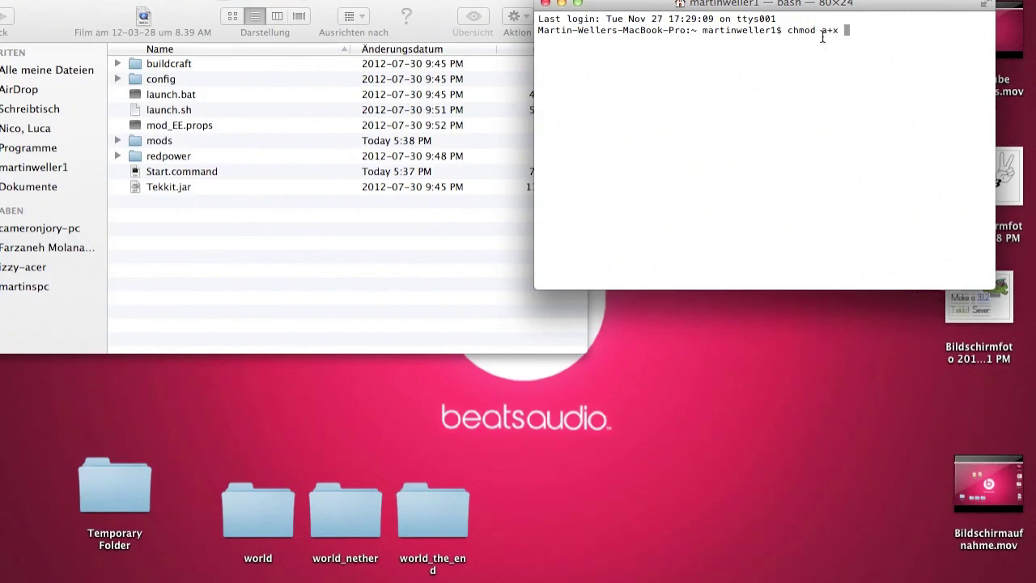
pyautogui.moveTo(819, 49); pyautogui.dragTo(816, 48)
pyautogui.moveTo(215, 169); pyautogui.dragTo(751, 68)
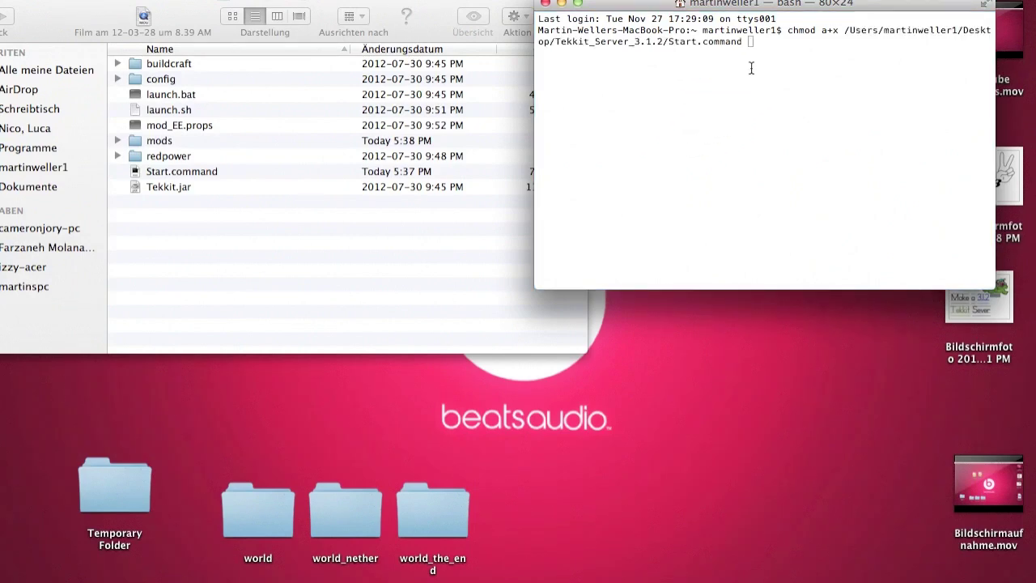
pyautogui.press('Return')
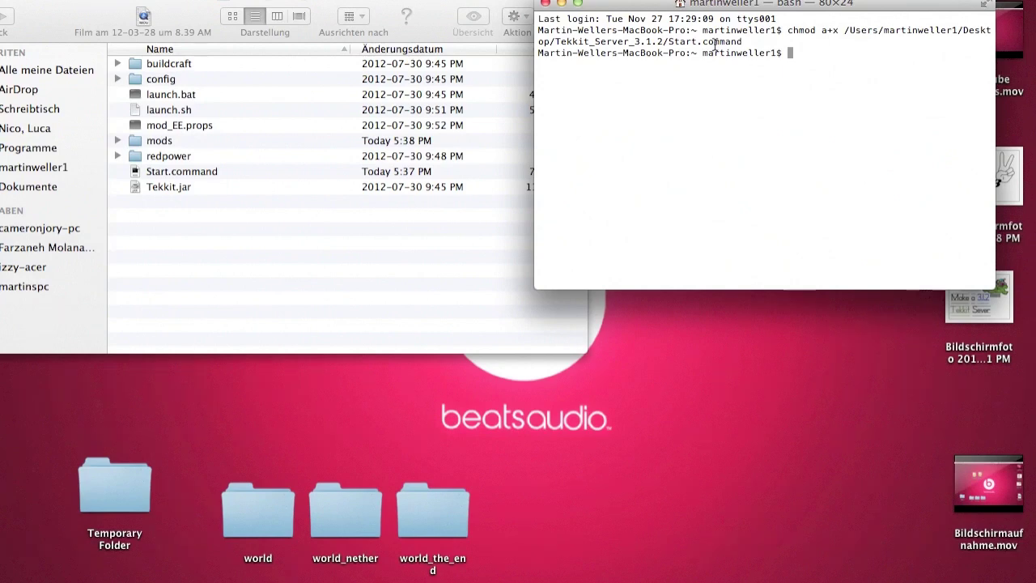
pyautogui.click(546, 4)
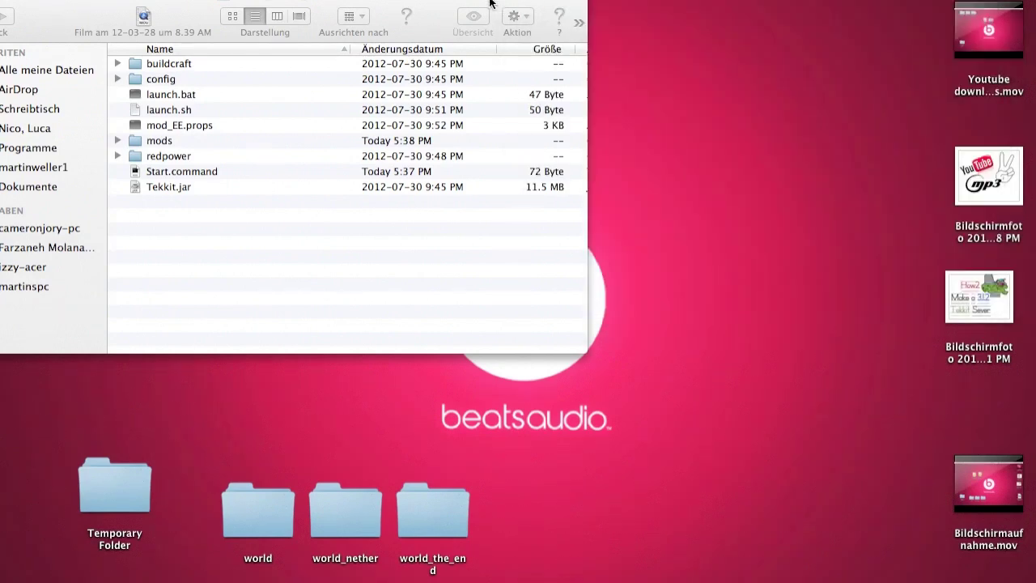
# Step: Move the Tekkit_Server_3.1.2 folder window aside to uncover the archive and folder icons on the desktop
pyautogui.moveTo(437, 8); pyautogui.dragTo(739, 8)
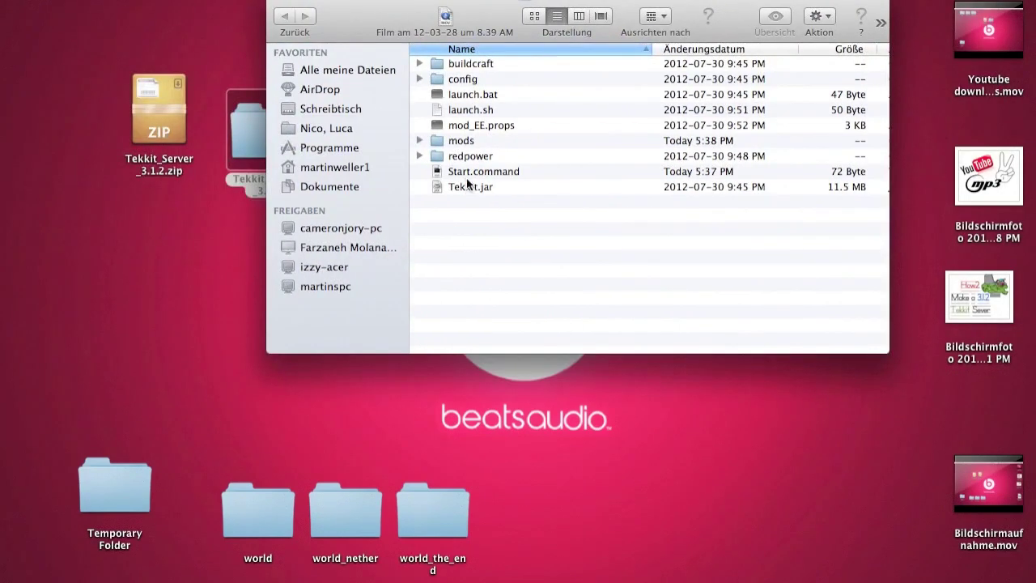
pyautogui.moveTo(398, 9); pyautogui.dragTo(546, 1)
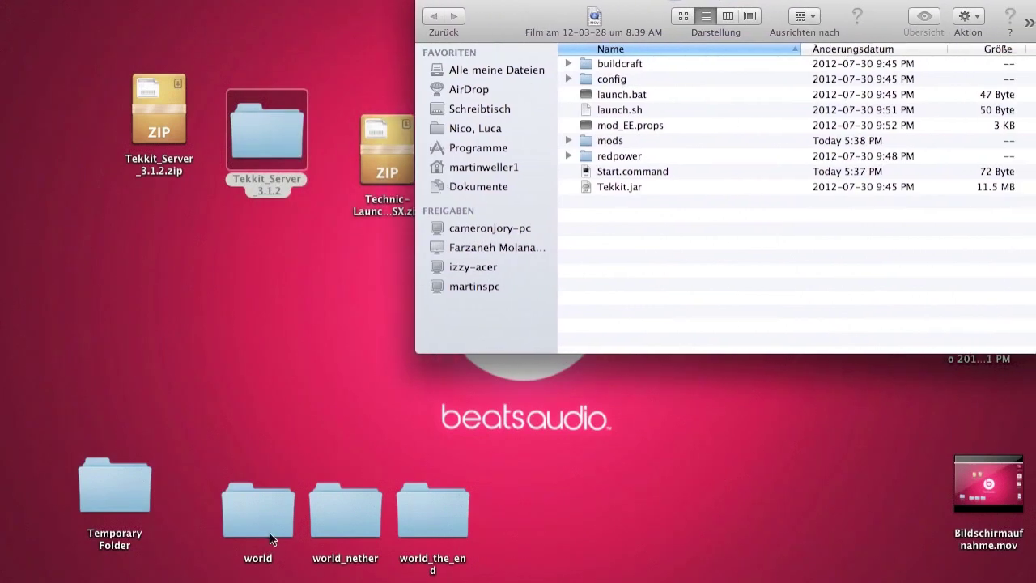
# Step: Move the world, world_nether and world_the_end folders from the desktop into the Tekkit_Server_3.1.2 folder
pyautogui.moveTo(185, 500); pyautogui.dragTo(566, 516)
pyautogui.click(574, 513)
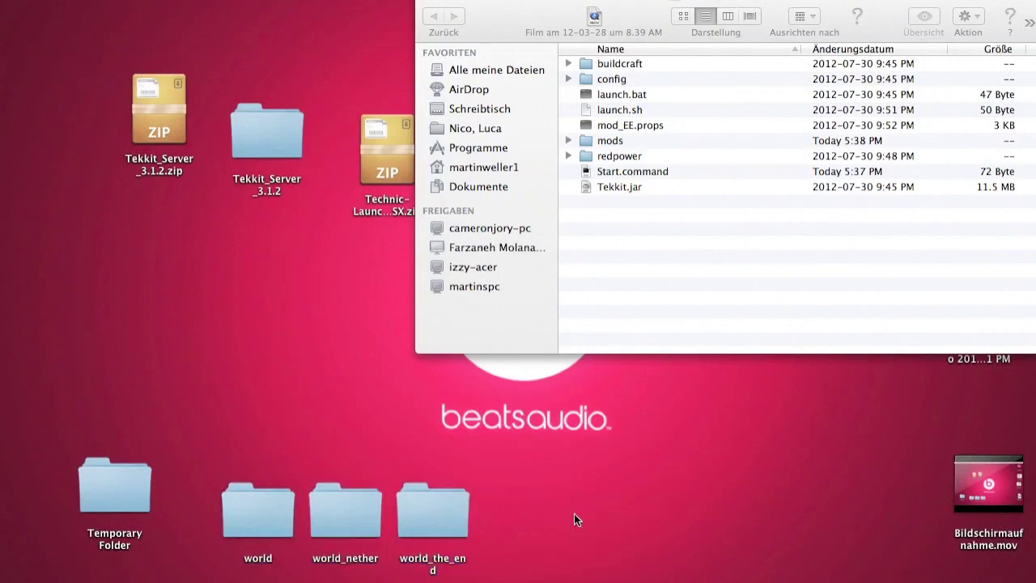
pyautogui.moveTo(199, 492); pyautogui.dragTo(677, 279)
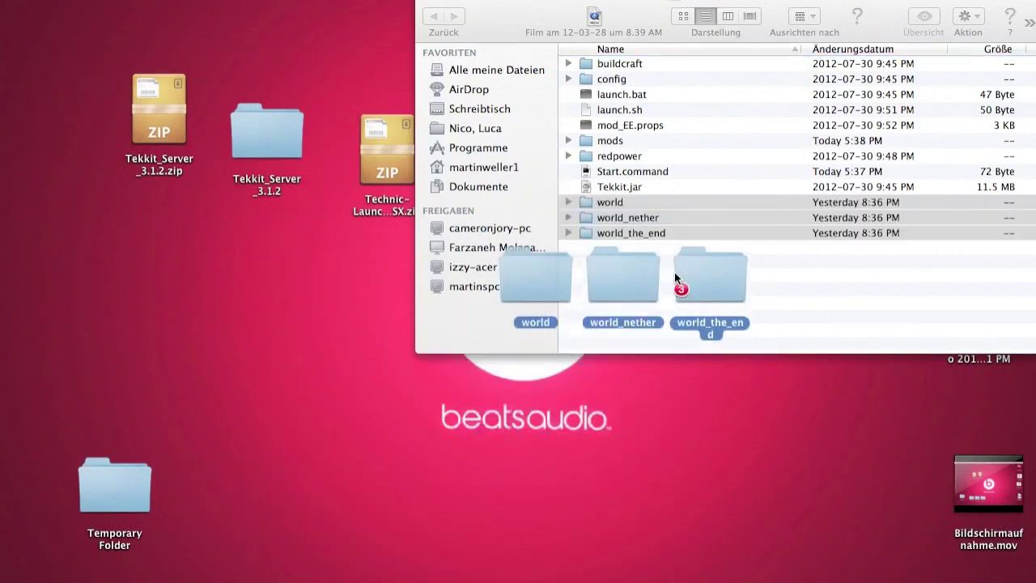
# Step: Move the Tekkit_Server_3.1.2 folder window aside and run Start.command from it, confirming that the script may be opened
pyautogui.moveTo(531, 17); pyautogui.dragTo(358, 3)
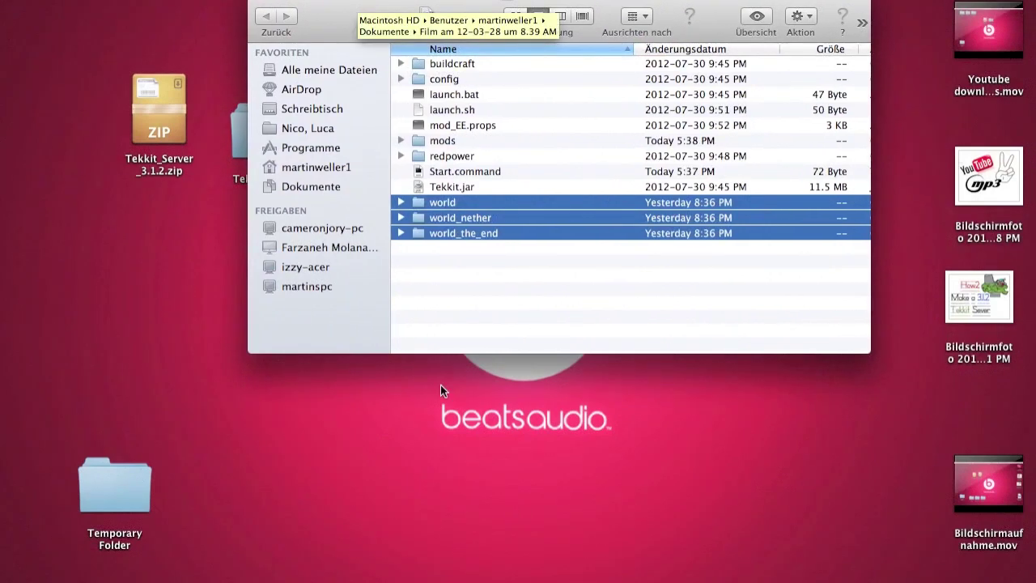
pyautogui.click(453, 172)
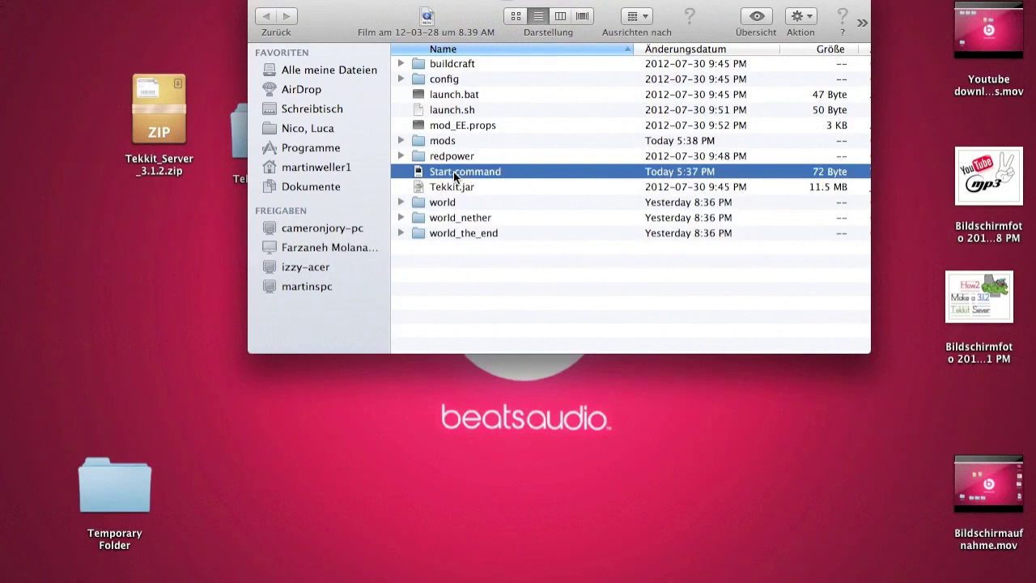
pyautogui.doubleClick(455, 175)
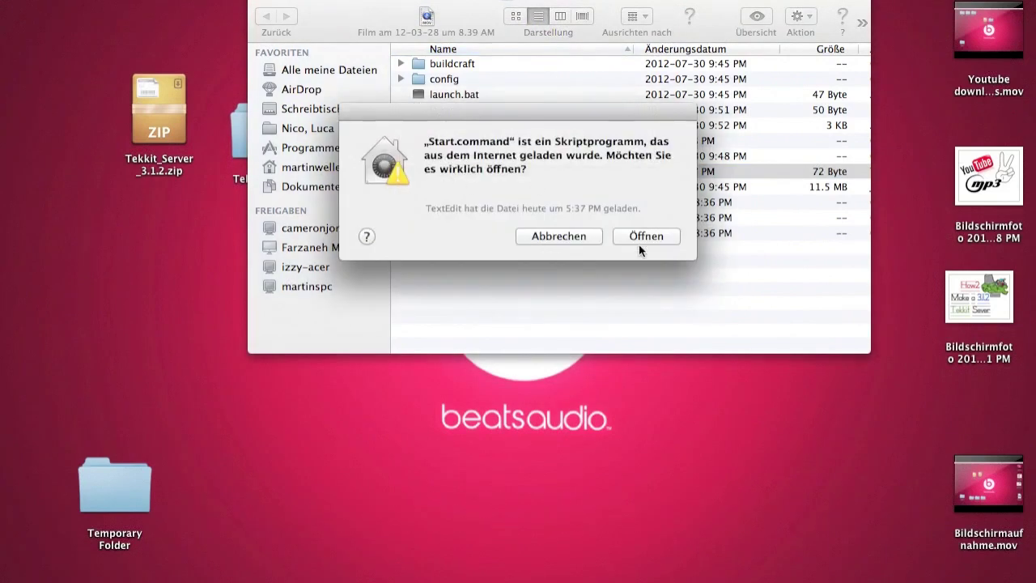
pyautogui.click(641, 233)
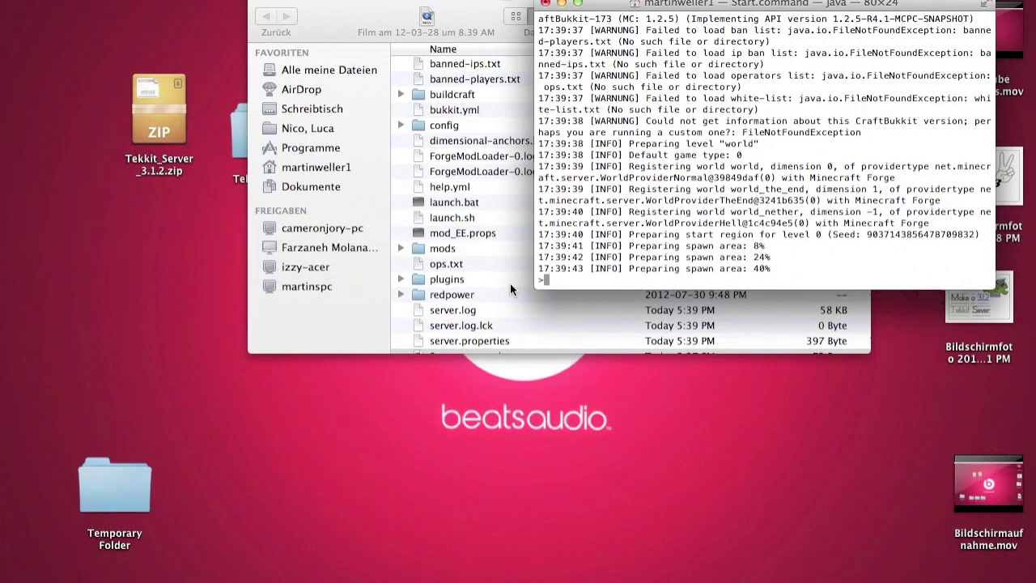
# Step: Rearrange the server's Terminal window and the Tekkit_Server_3.1.2 folder window so the folder window partly covers the Terminal
pyautogui.moveTo(663, 10); pyautogui.dragTo(366, 12)
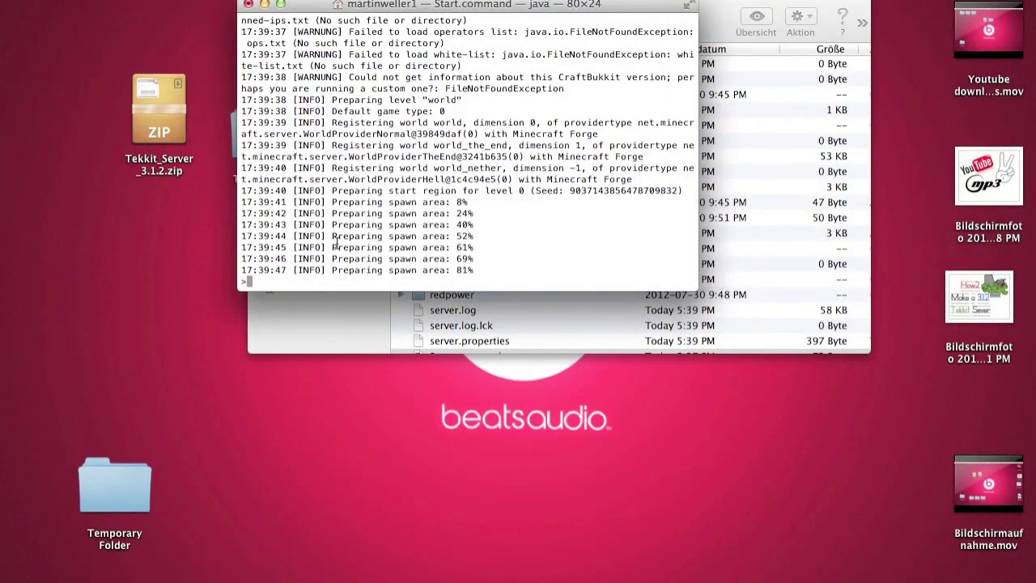
pyautogui.moveTo(469, 4); pyautogui.dragTo(376, 0)
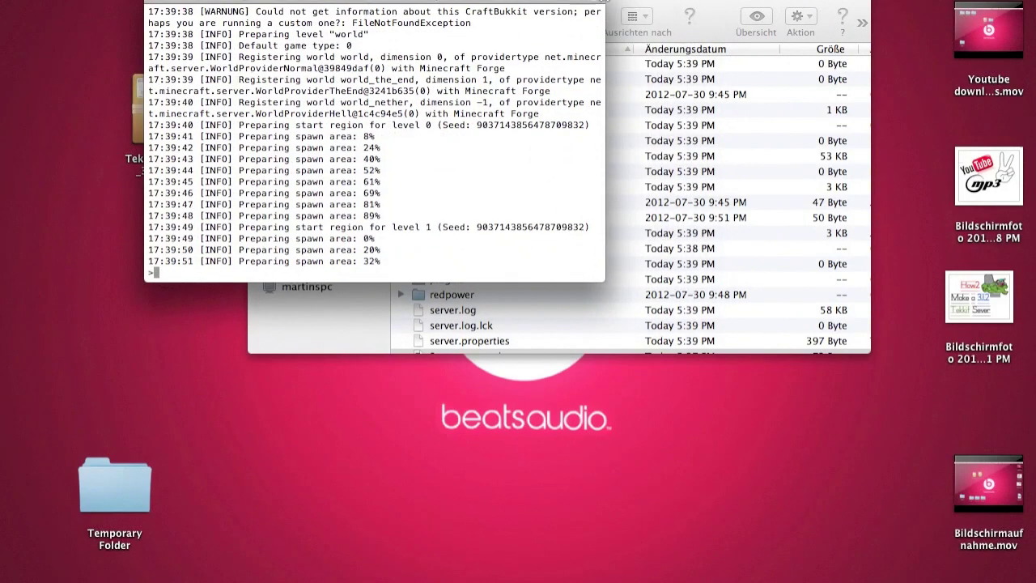
pyautogui.moveTo(652, 5); pyautogui.dragTo(789, 0)
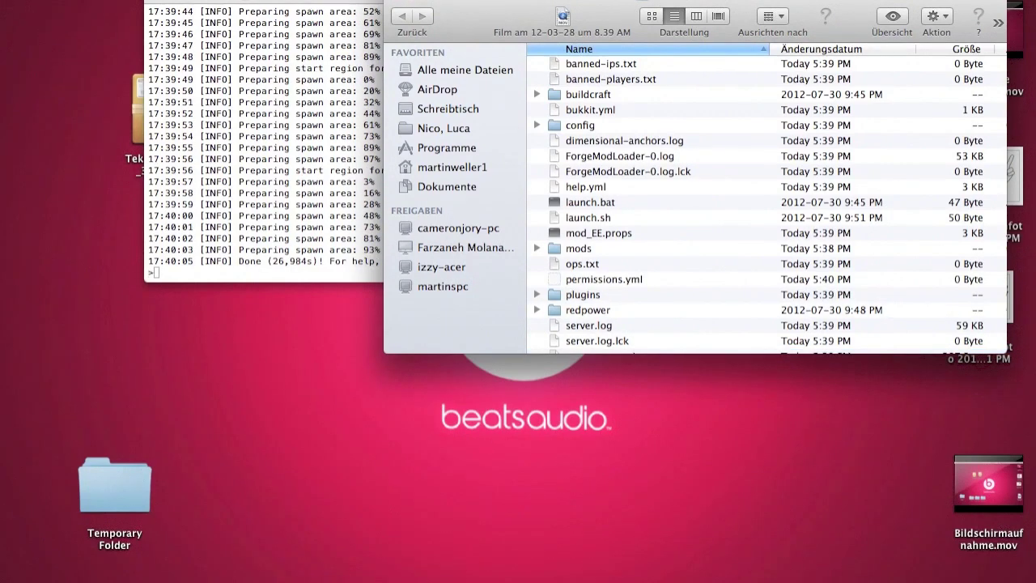
pyautogui.moveTo(474, 9); pyautogui.dragTo(595, 17)
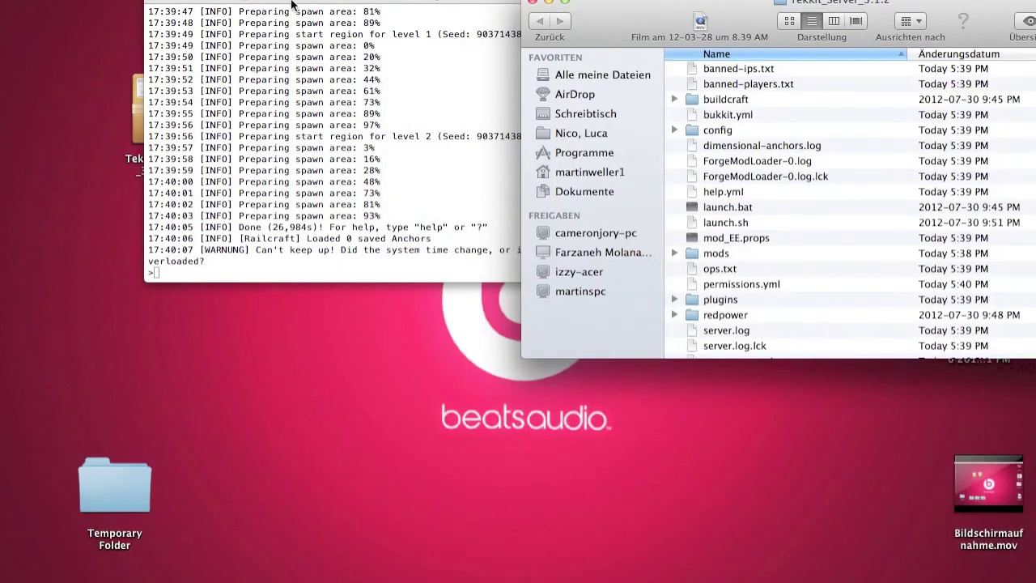
pyautogui.moveTo(292, 4); pyautogui.dragTo(244, 4)
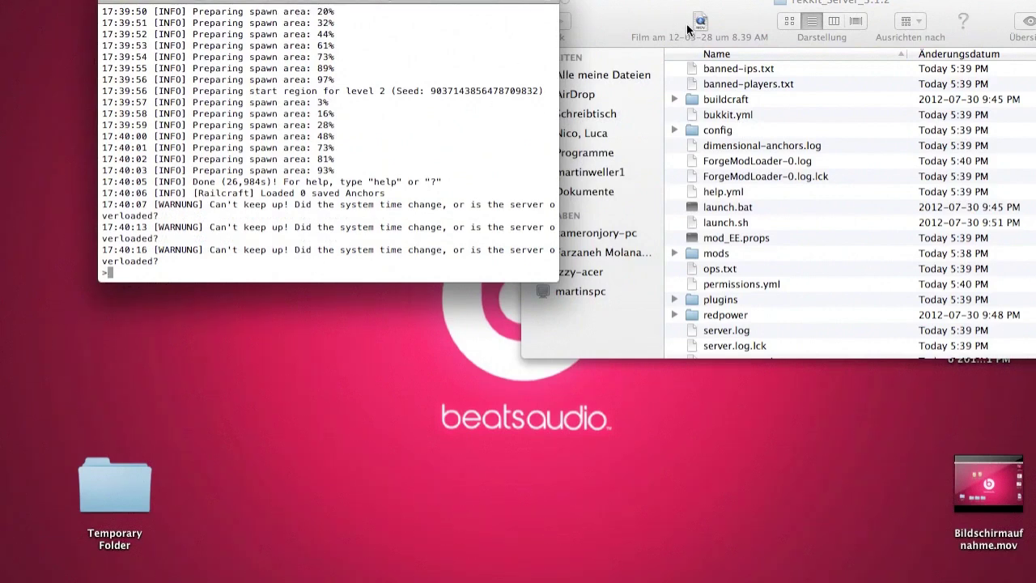
pyautogui.moveTo(612, 11); pyautogui.dragTo(296, 6)
pyautogui.moveTo(221, 27); pyautogui.dragTo(361, 27)
pyautogui.moveTo(178, 2); pyautogui.dragTo(106, 11)
pyautogui.moveTo(582, 5); pyautogui.dragTo(301, 5)
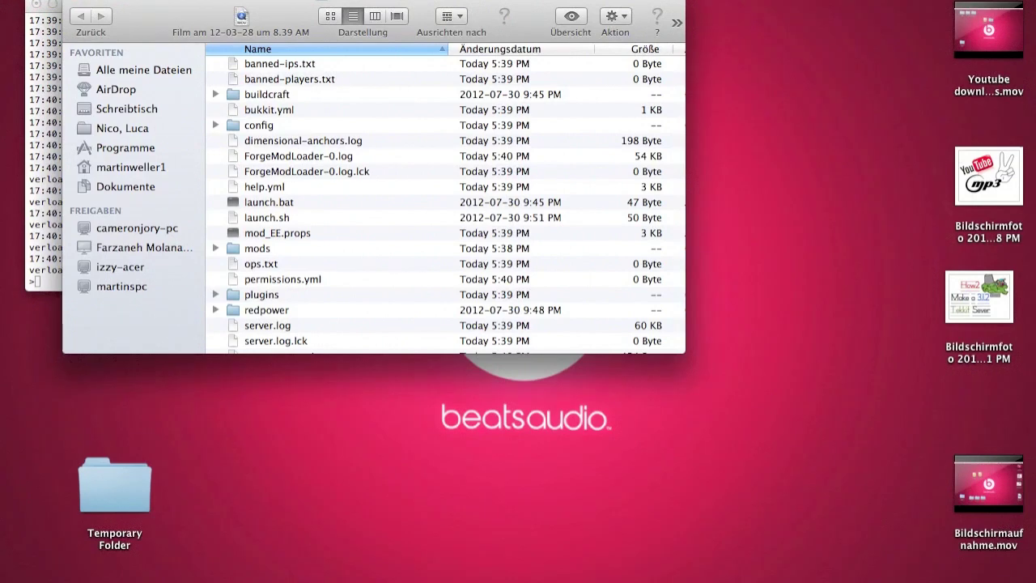
# Step: Switch to Chrome, search the web for hamachi, open the Download LogMeIn Hamachi page and minimize the browser window
pyautogui.moveTo(793, 578)
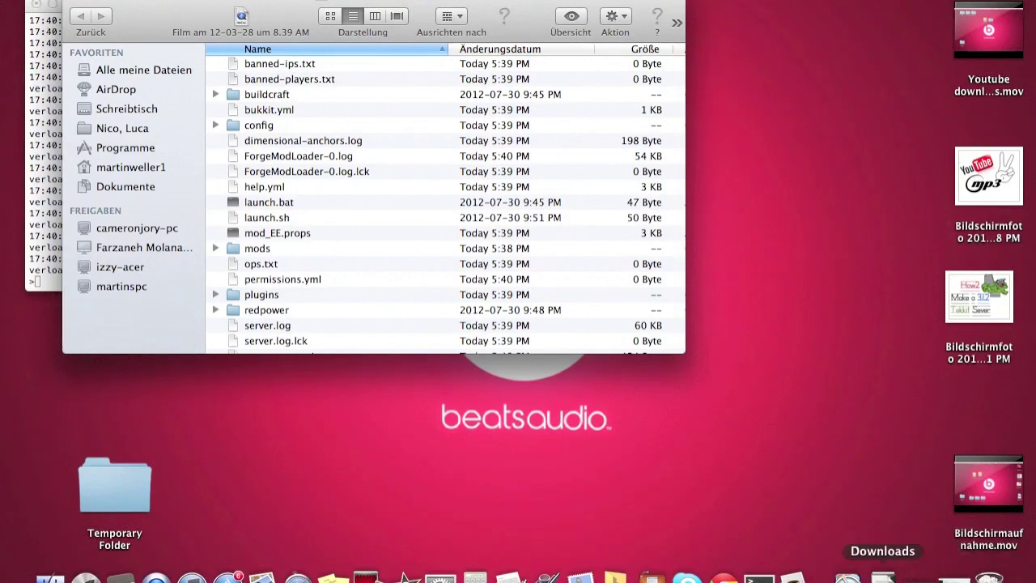
pyautogui.click(883, 576)
pyautogui.moveTo(185, 395); pyautogui.dragTo(496, 421)
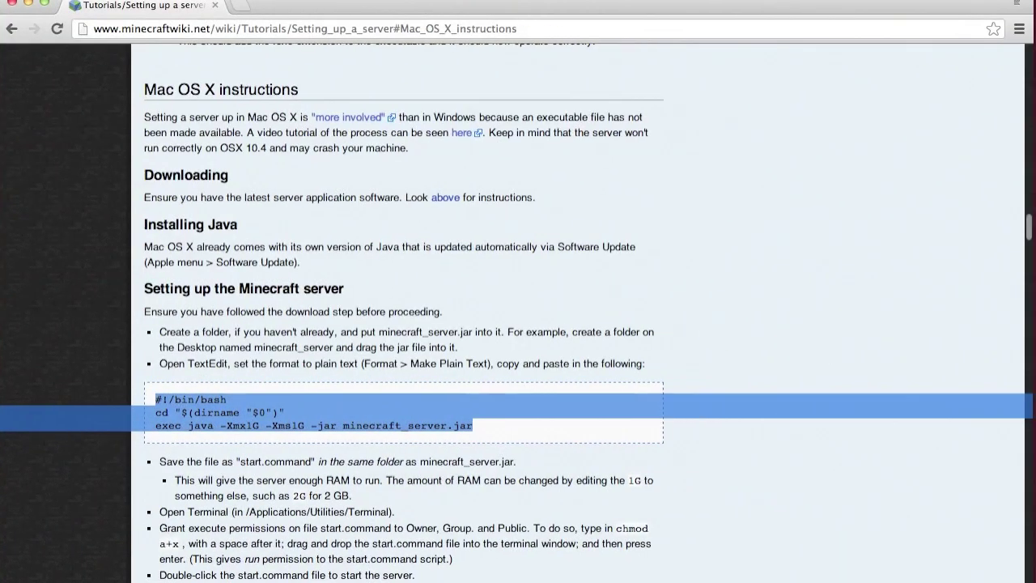
pyautogui.click(371, 29)
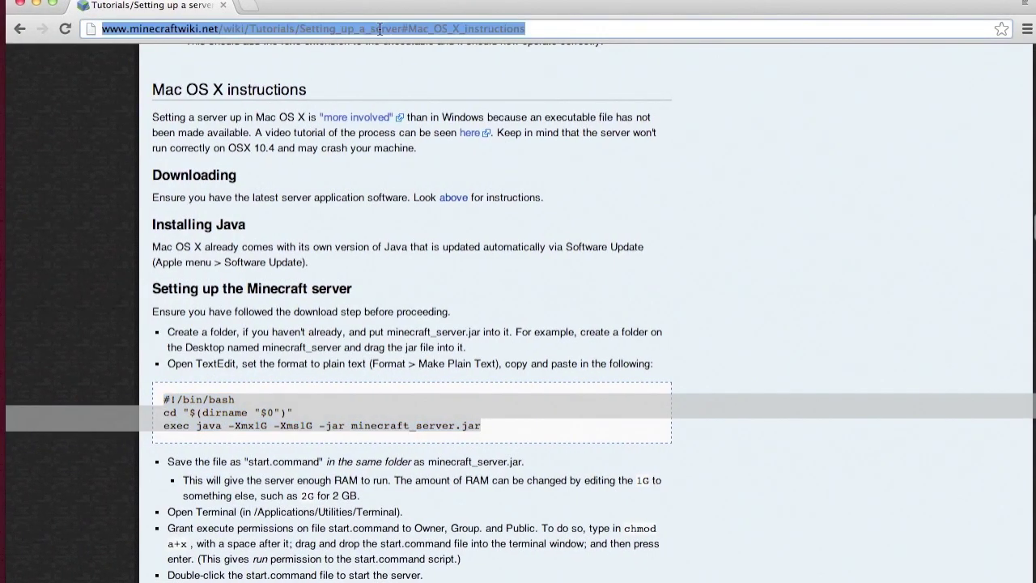
pyautogui.write('hamachi')
pyautogui.press('Return')
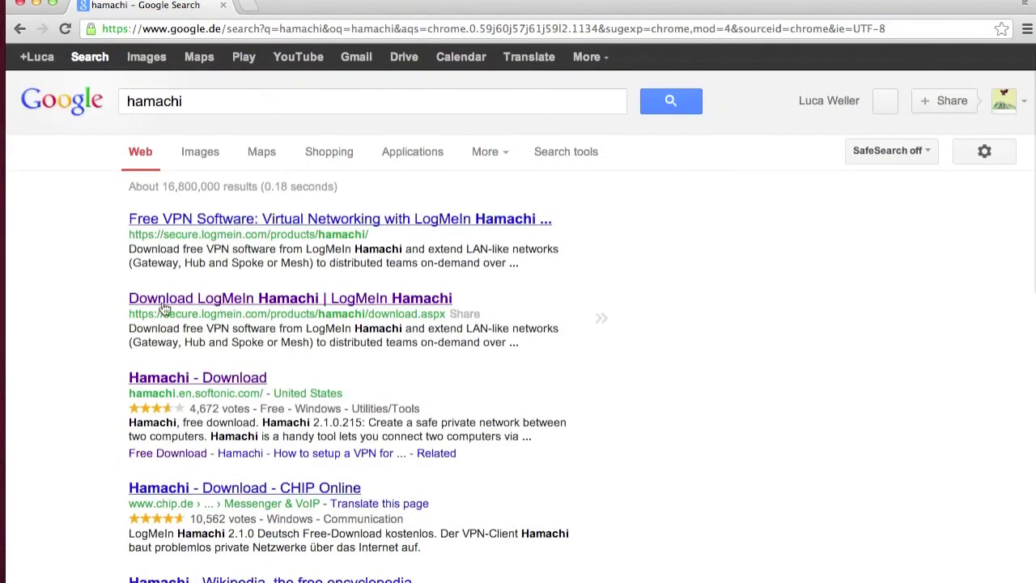
pyautogui.click(227, 300)
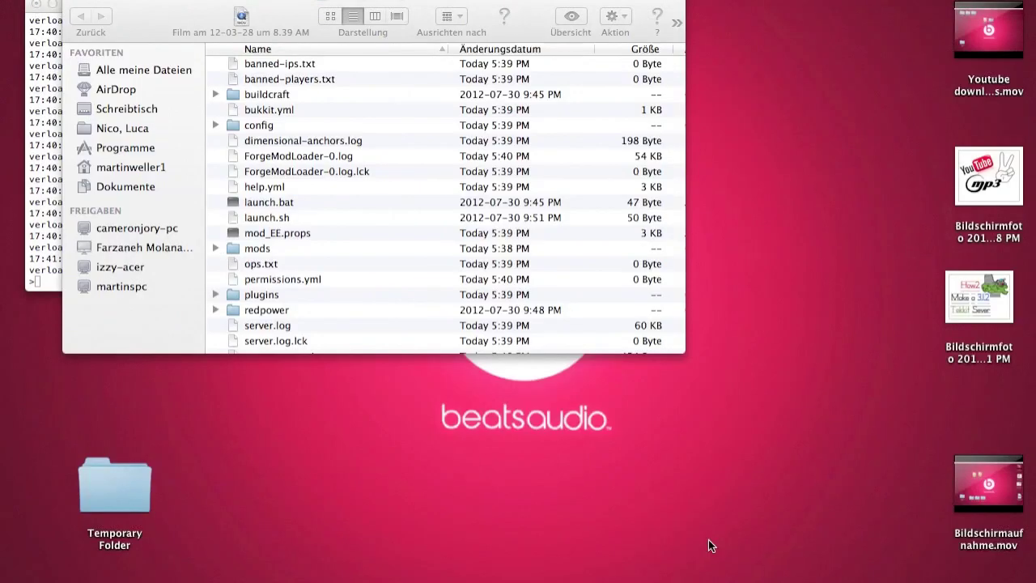
pyautogui.click(880, 573)
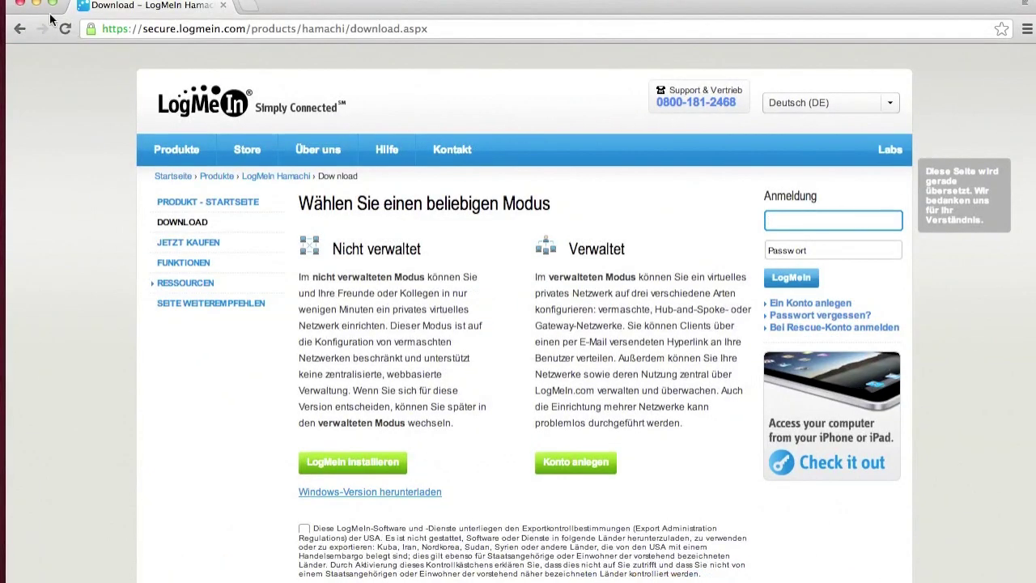
pyautogui.click(36, 5)
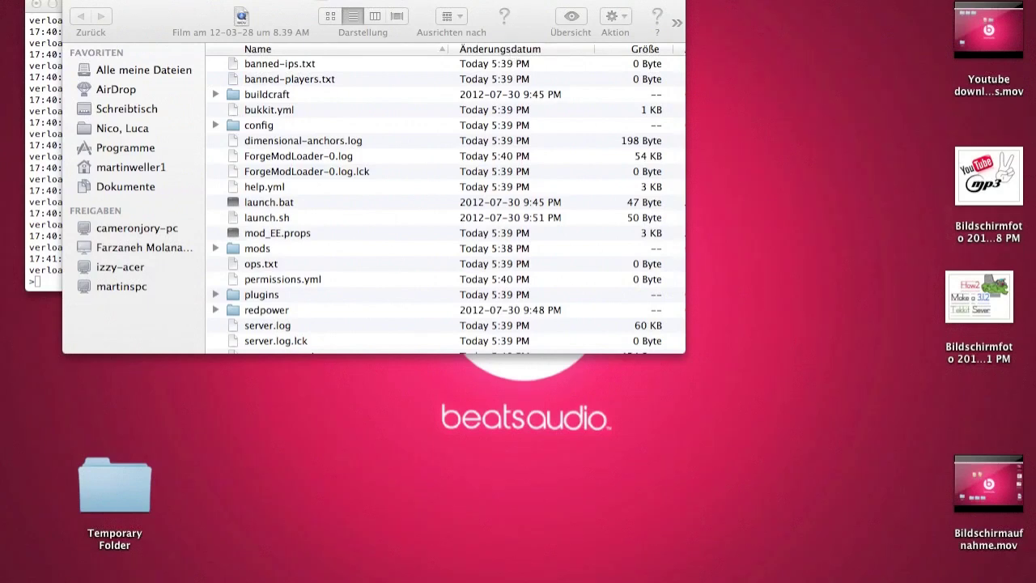
pyautogui.moveTo(746, 577)
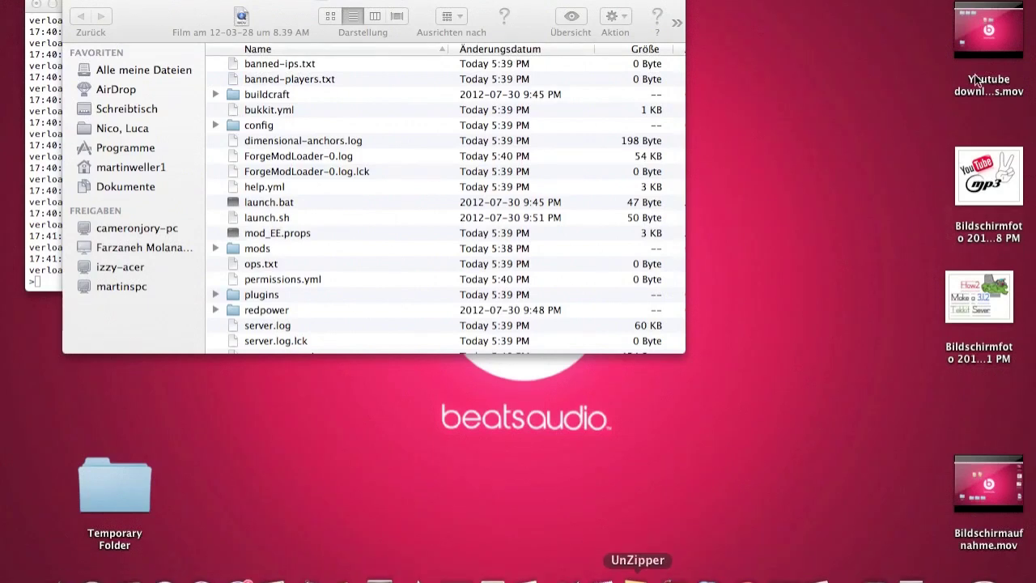
pyautogui.click(1009, 2)
pyautogui.write('hama')
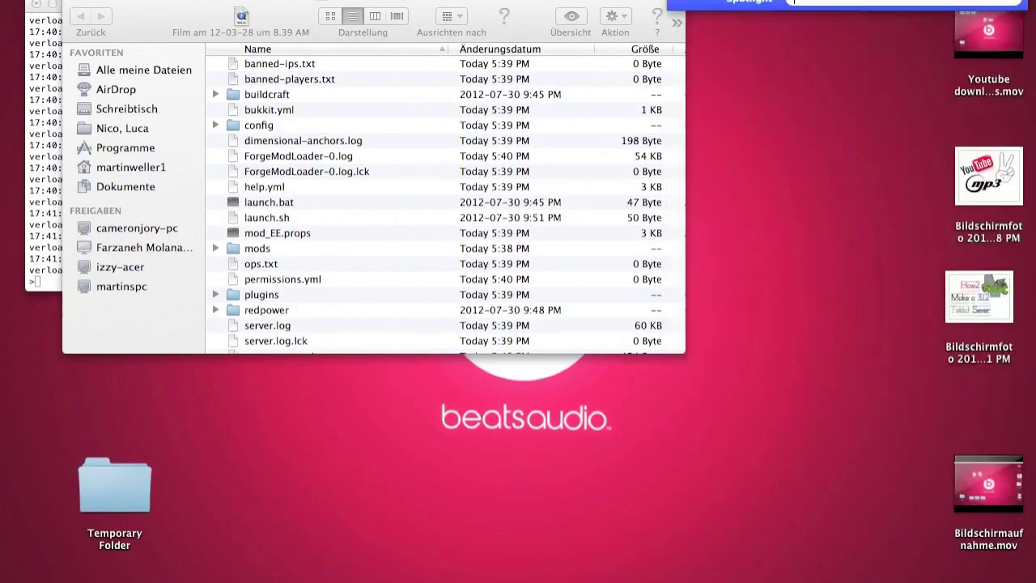
pyautogui.write('chi')
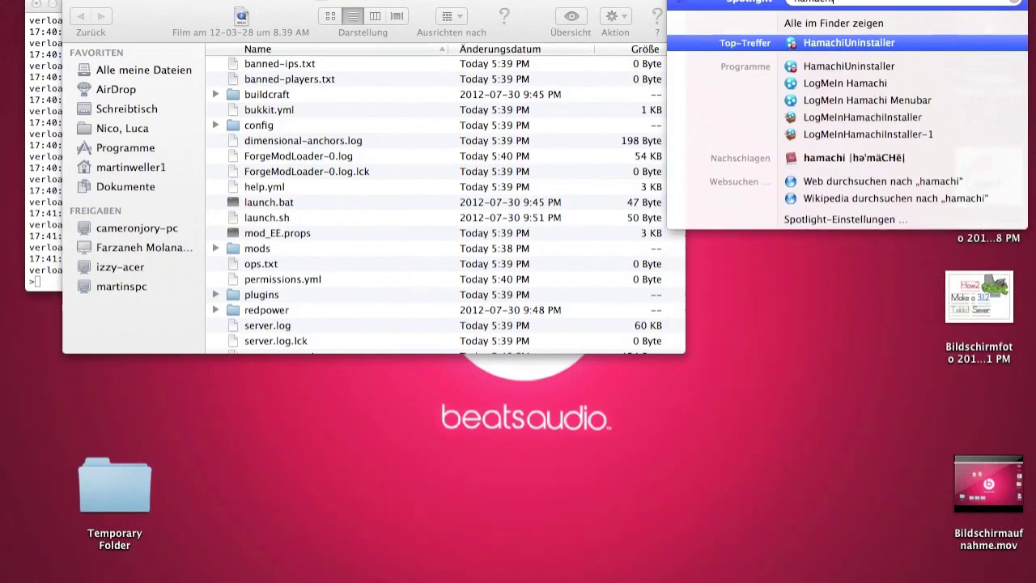
pyautogui.press('Return')
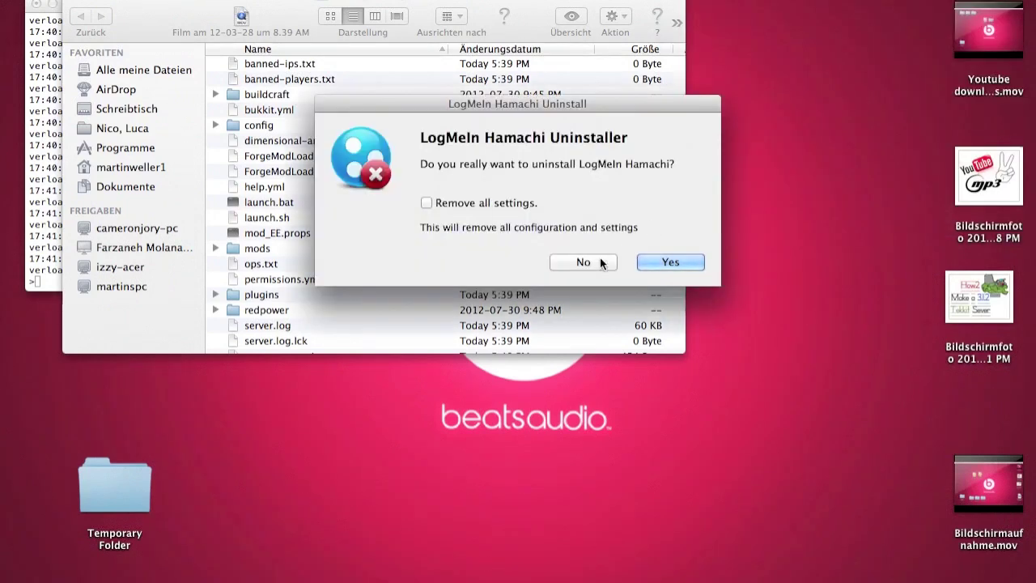
pyautogui.click(587, 262)
# Step: Launch LogMeIn Hamachi from the Spotlight results for hamachi and position its window beside the server folder window
pyautogui.press('super+space')
pyautogui.press('Down')
pyautogui.press('Down')
pyautogui.press('Return')
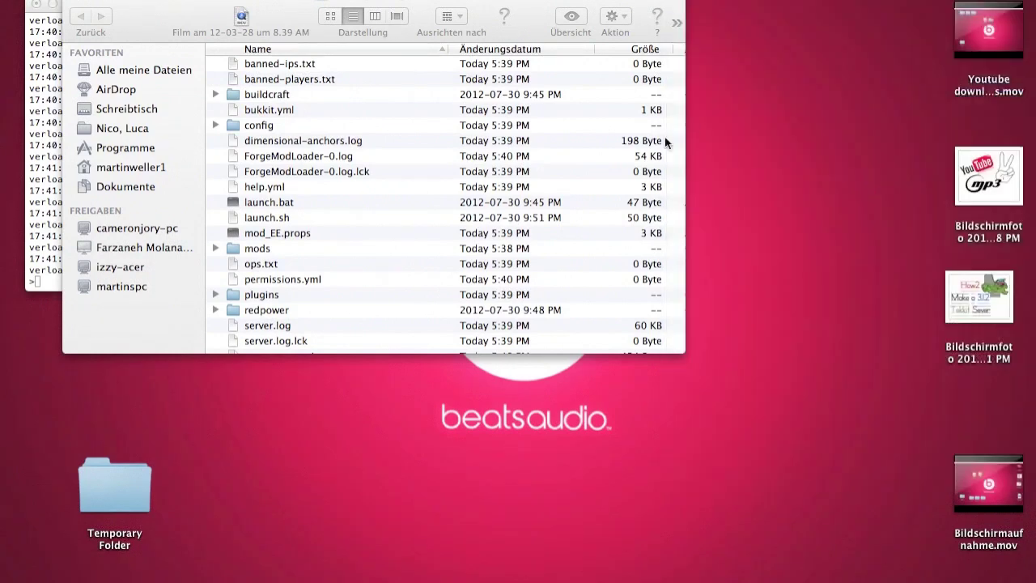
pyautogui.moveTo(899, 8); pyautogui.dragTo(838, 8)
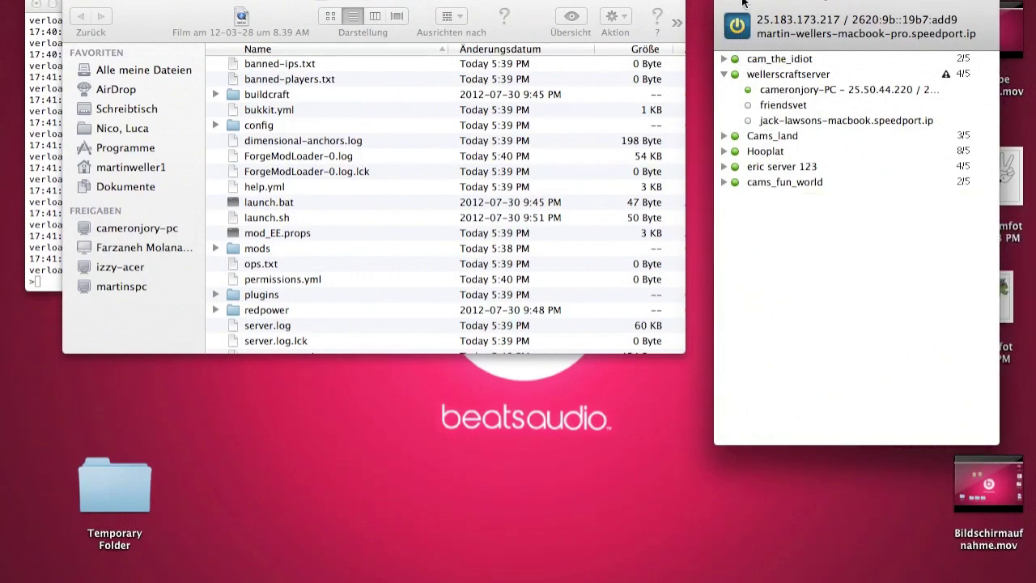
pyautogui.moveTo(758, 24); pyautogui.dragTo(769, 23)
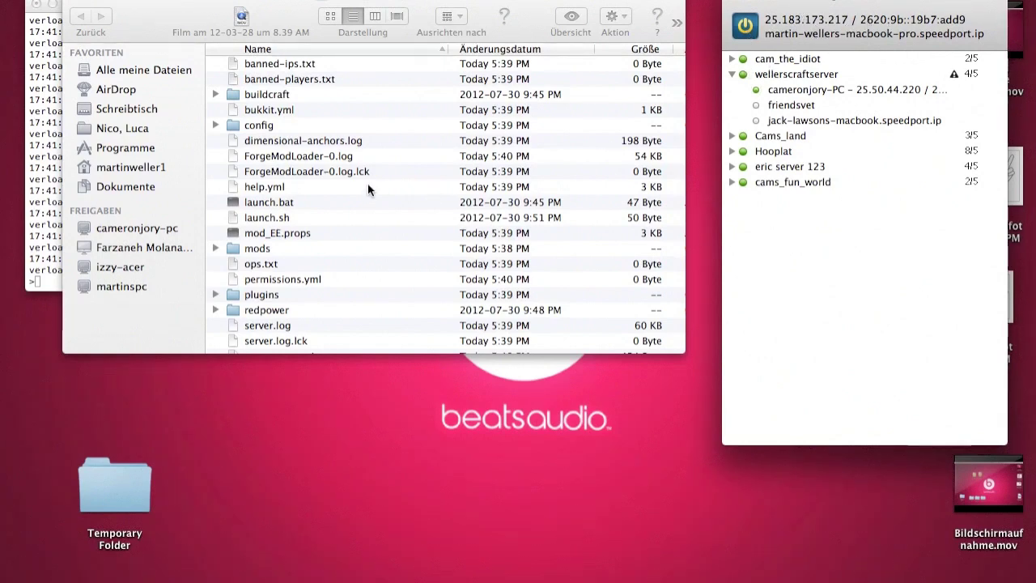
# Step: Display the Tekkit_Server_3.1.2 folder as icons, open server.properties from it and move the text window off the file's icon
pyautogui.scroll(-1, 303, 161)
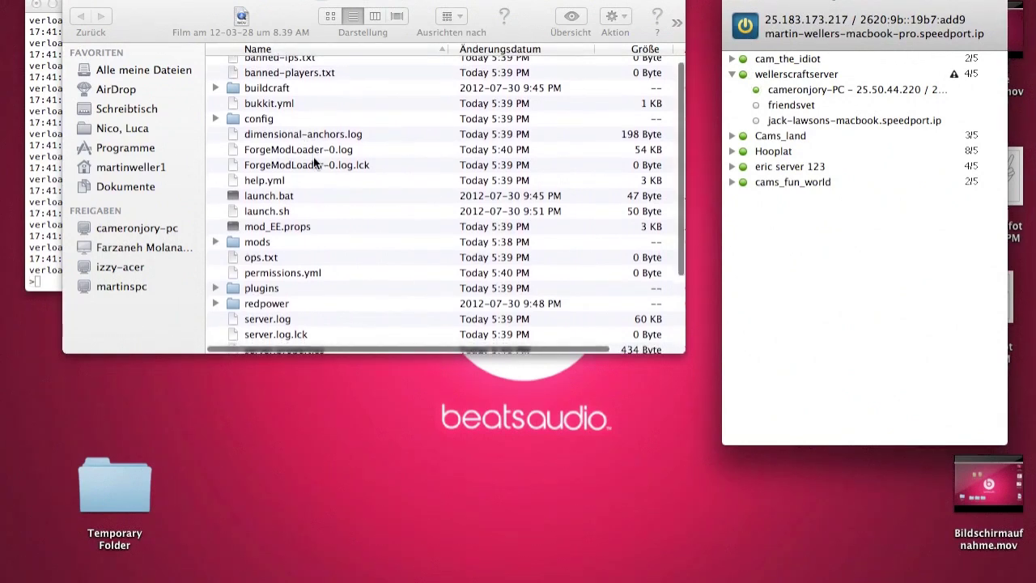
pyautogui.scroll(-5, 317, 215)
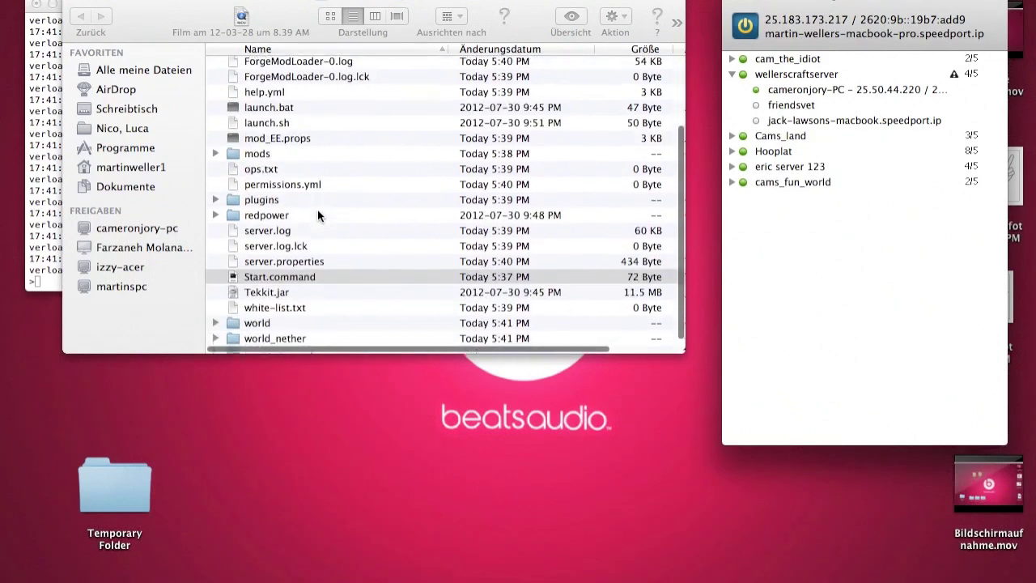
pyautogui.click(329, 16)
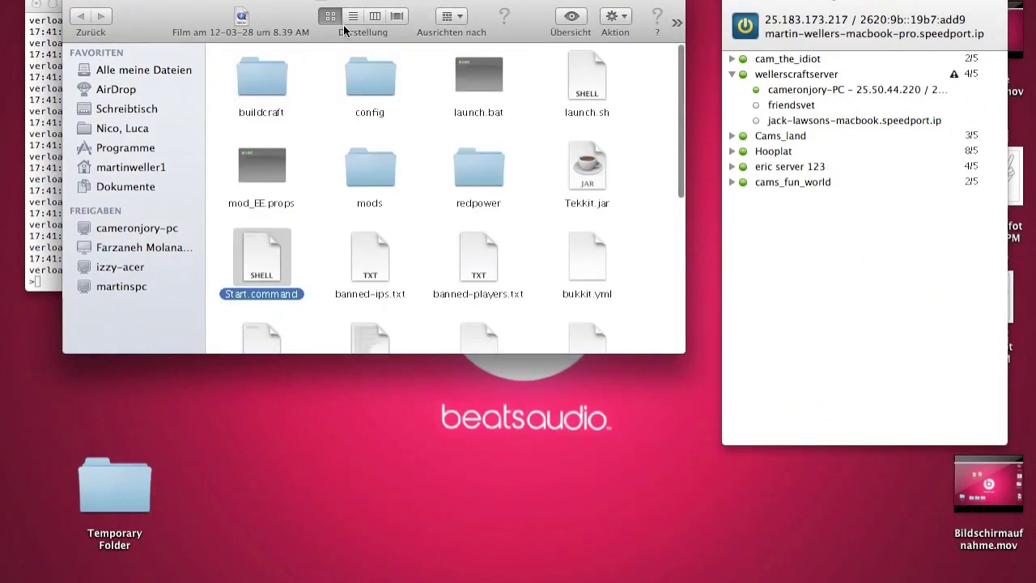
pyautogui.scroll(-2, 382, 143)
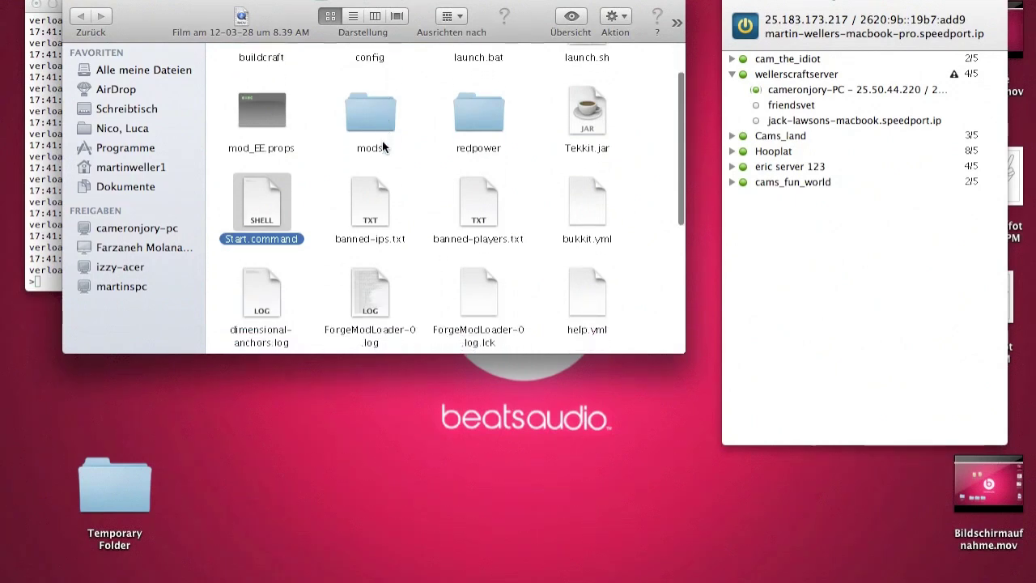
pyautogui.scroll(-4, 383, 144)
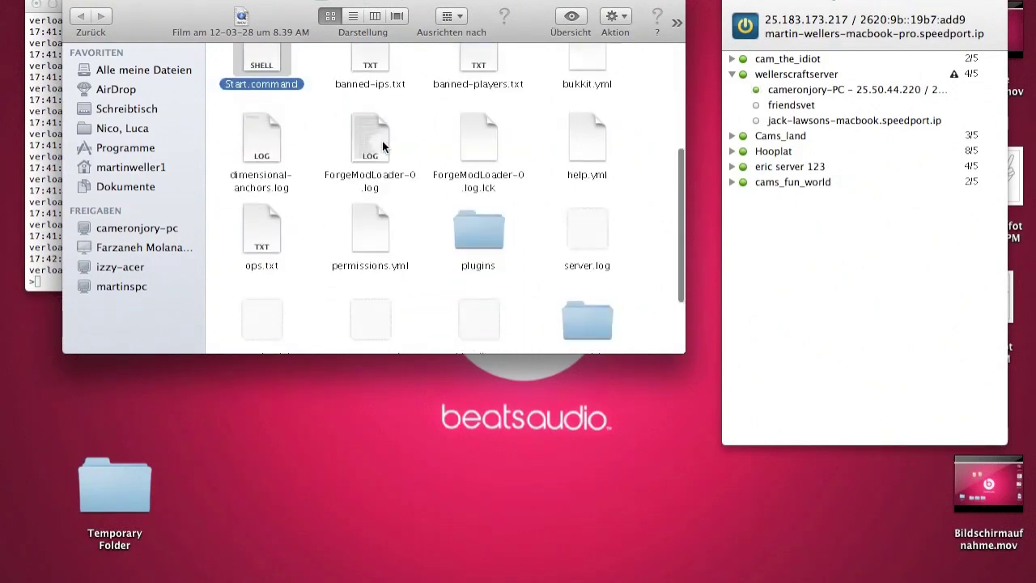
pyautogui.scroll(-2, 382, 144)
pyautogui.click(368, 237)
pyautogui.doubleClick(369, 234)
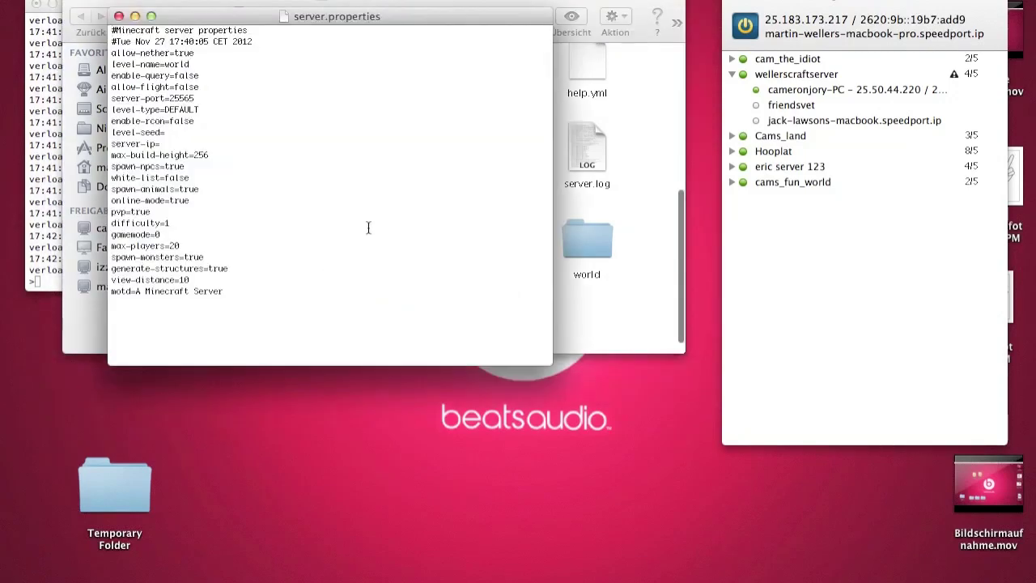
pyautogui.moveTo(194, 18); pyautogui.dragTo(572, 54)
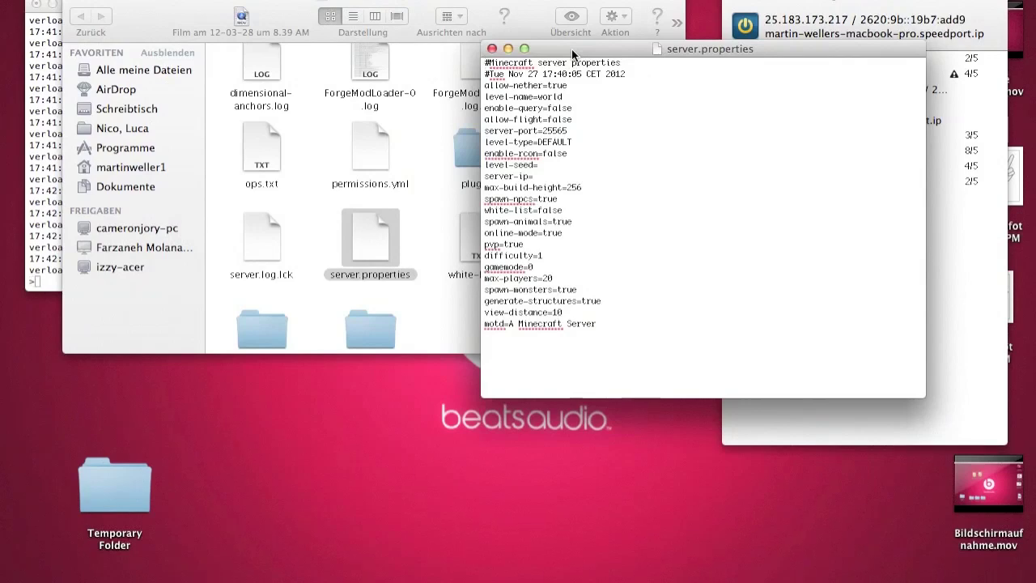
pyautogui.click(367, 242)
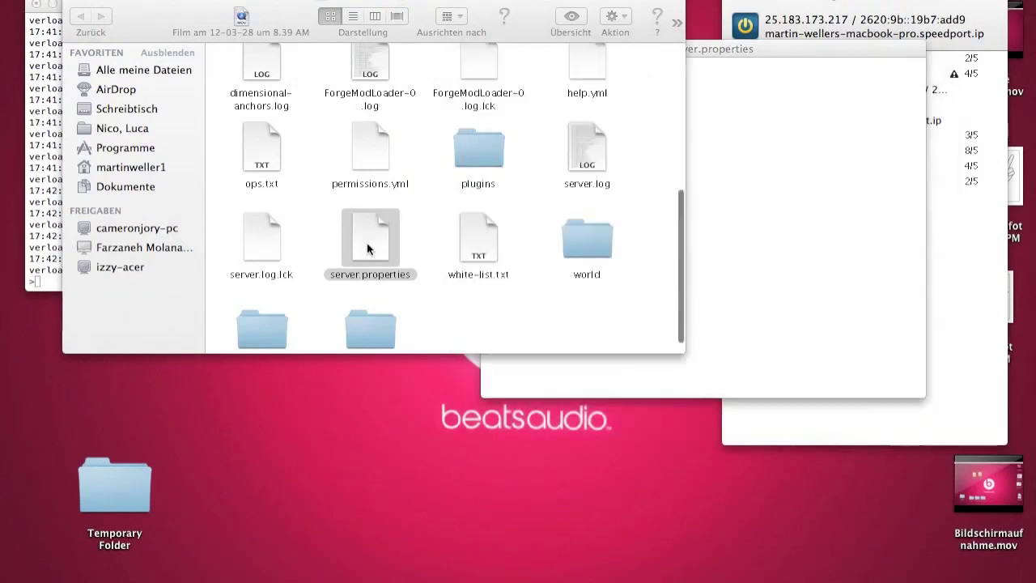
pyautogui.rightClick(366, 242)
pyautogui.moveTo(423, 267)
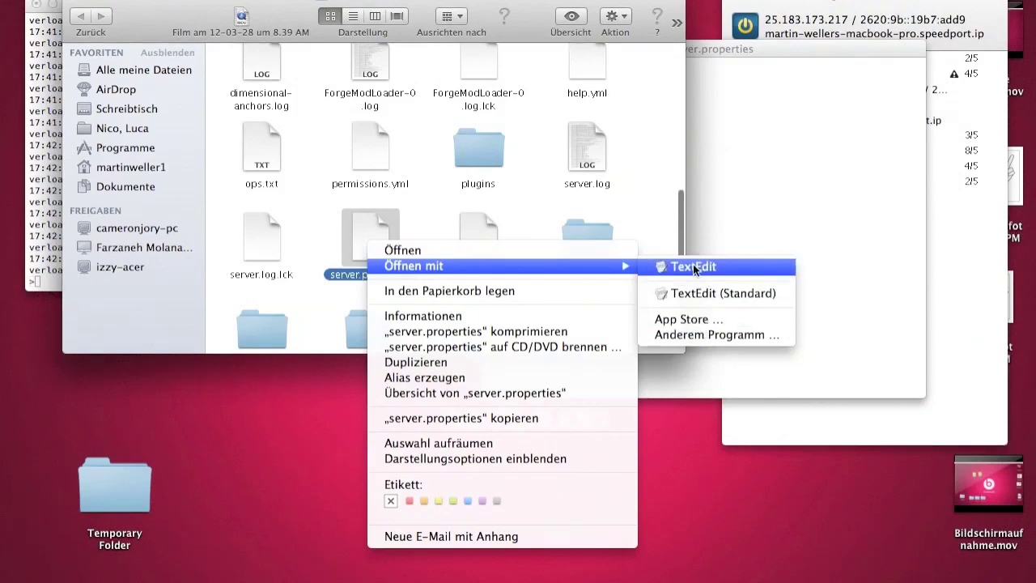
pyautogui.click(693, 332)
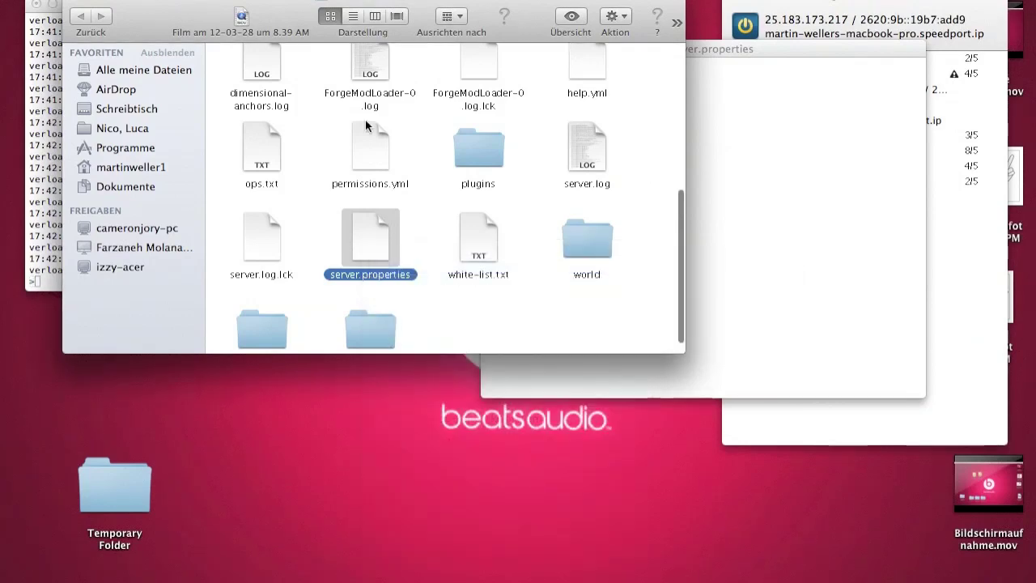
# Step: Move the server.properties text window clear of the Hamachi window and set server-ip to the Hamachi address 25.183.173.217
pyautogui.moveTo(682, 40); pyautogui.dragTo(308, 2)
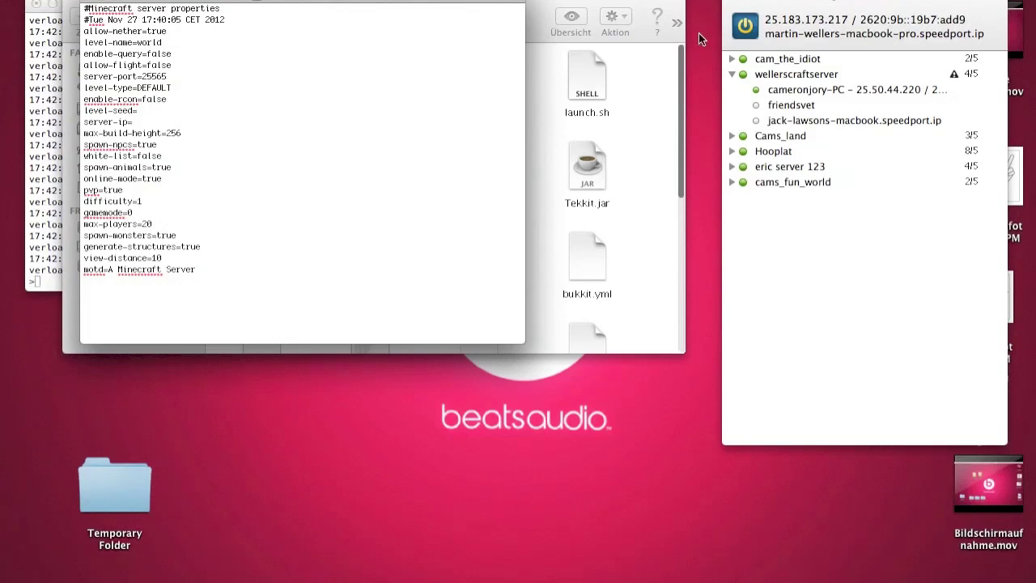
pyautogui.write('25.183.173.217')
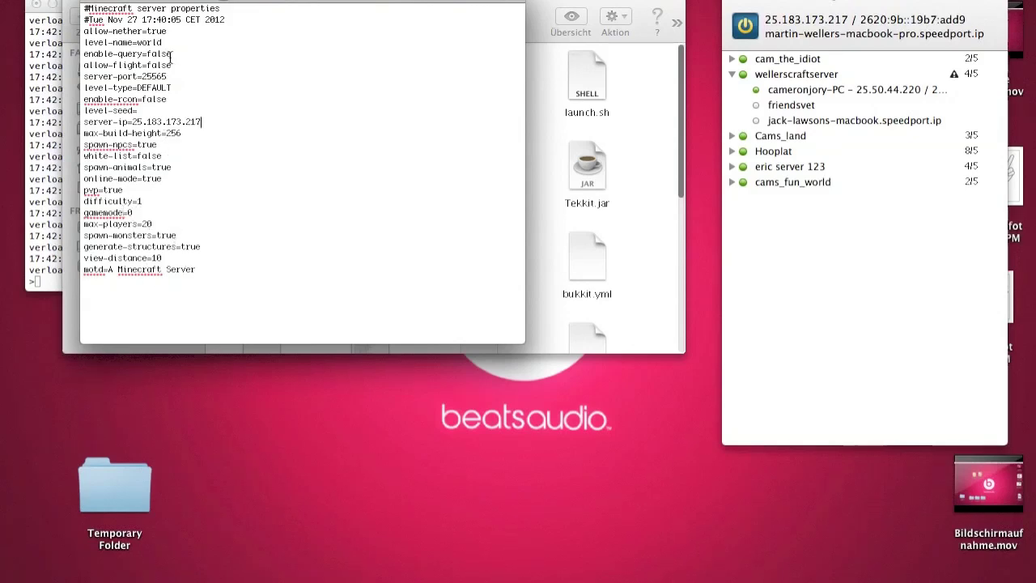
# Step: Replace the motd text in server.properties with "To The Power Of Three Server! :D"
pyautogui.click(204, 272)
pyautogui.press('BackSpace')
pyautogui.press('BackSpace')
pyautogui.press('BackSpace')
pyautogui.press('BackSpace')
pyautogui.press('BackSpace')
pyautogui.press('BackSpace')
pyautogui.press('BackSpace')
pyautogui.press('BackSpace')
pyautogui.press('BackSpace')
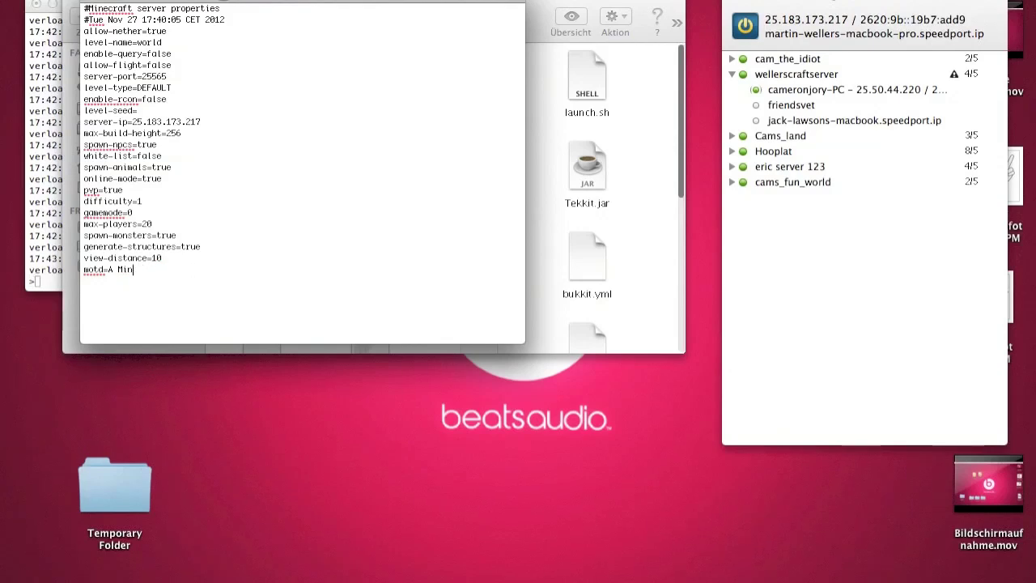
pyautogui.press('BackSpace')
pyautogui.press('BackSpace')
pyautogui.write('To The Power Of Three')
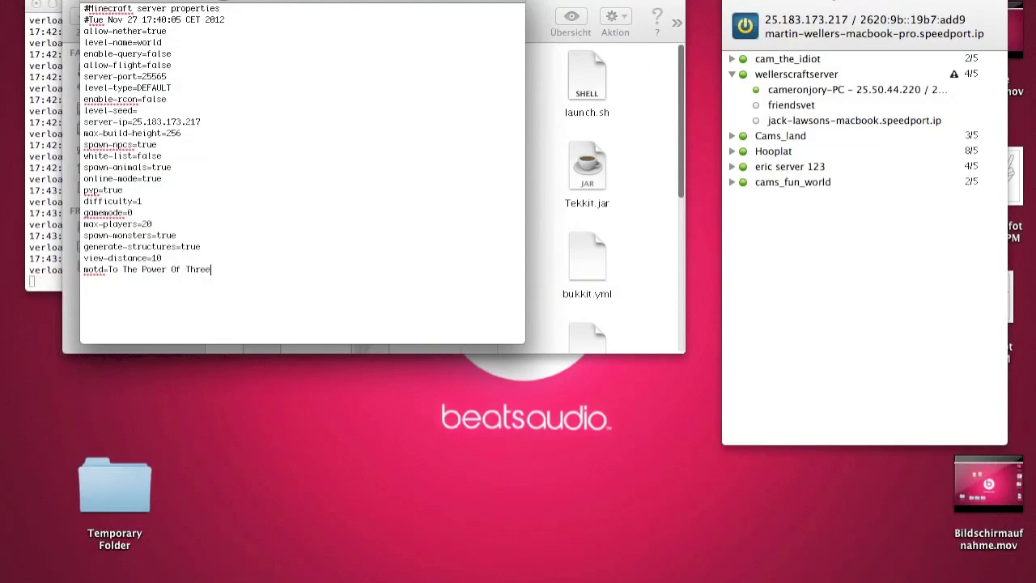
pyautogui.write(' Server')
# Step: Save a version of server.properties and close its text window
pyautogui.click(122, 2)
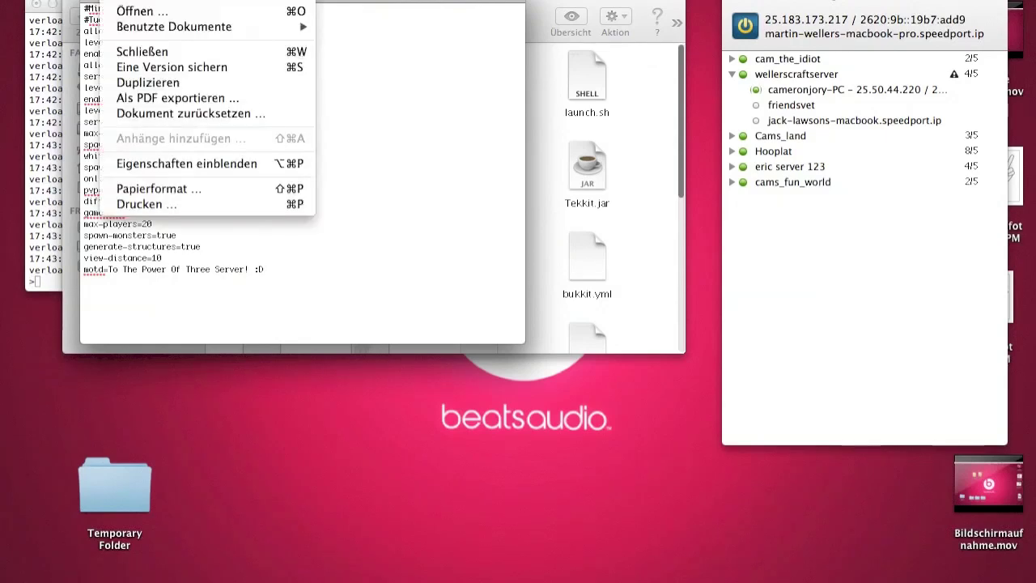
pyautogui.click(183, 71)
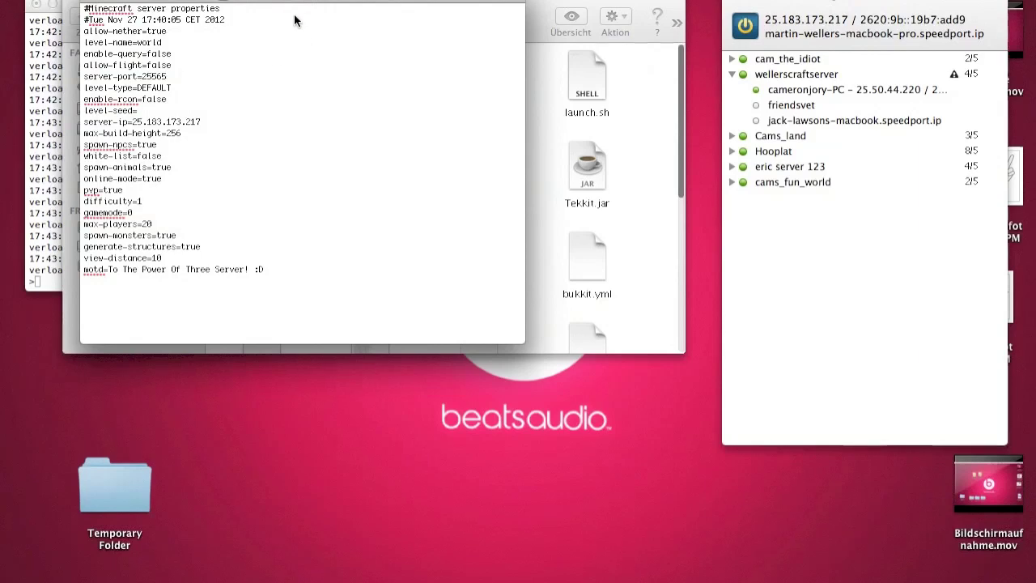
pyautogui.moveTo(194, 2); pyautogui.dragTo(215, 11)
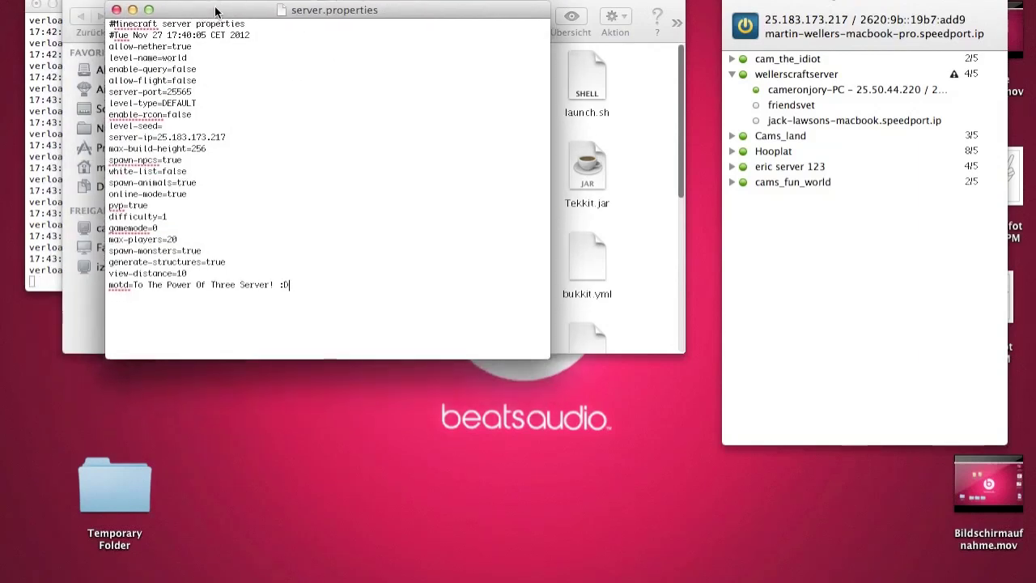
pyautogui.click(118, 11)
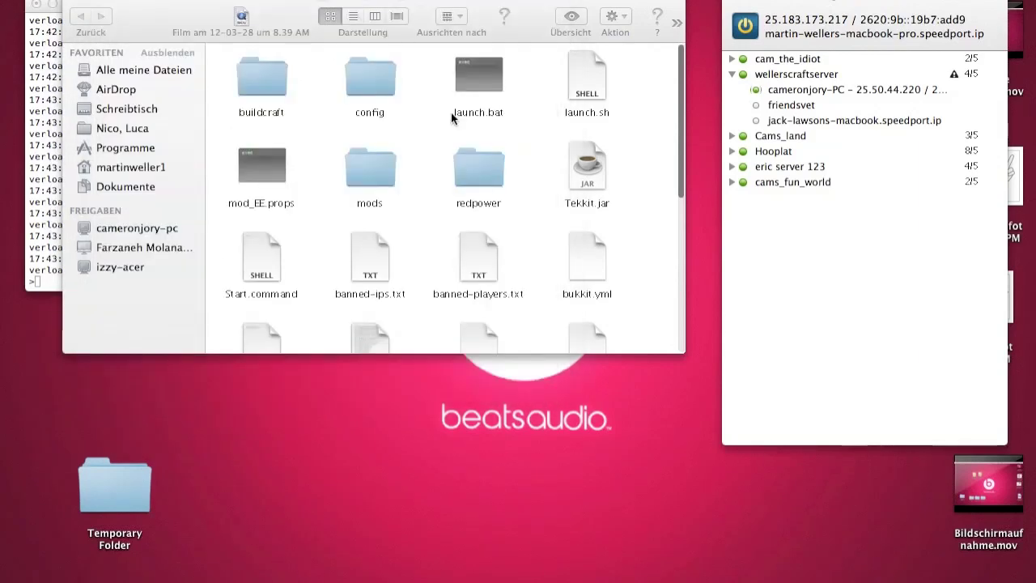
# Step: Move the LogMeIn Hamachi window over the server folder window and view its option for joining an existing network
pyautogui.scroll(-1, 473, 226)
pyautogui.scroll(-3, 473, 225)
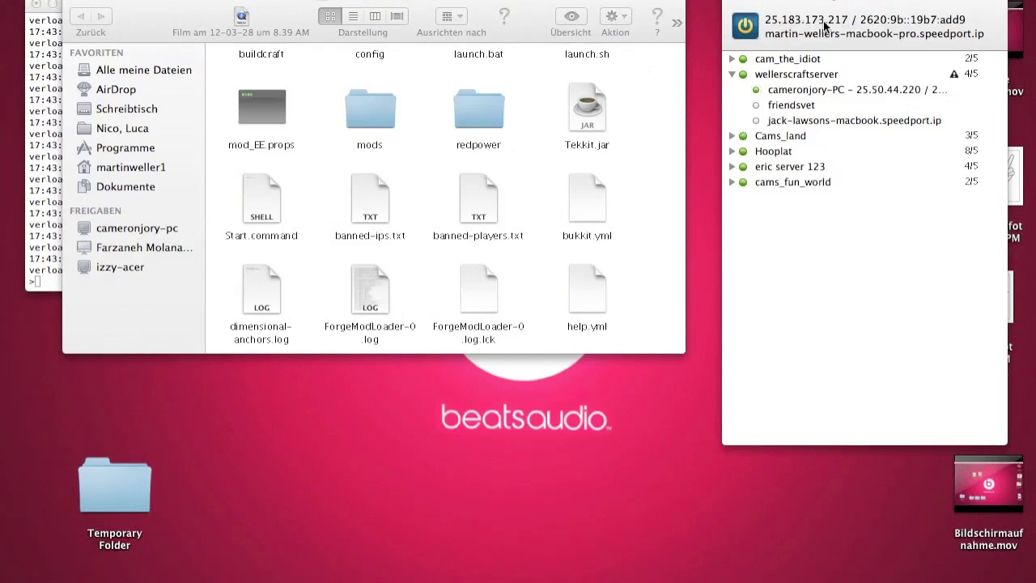
pyautogui.moveTo(835, 20); pyautogui.dragTo(423, 63)
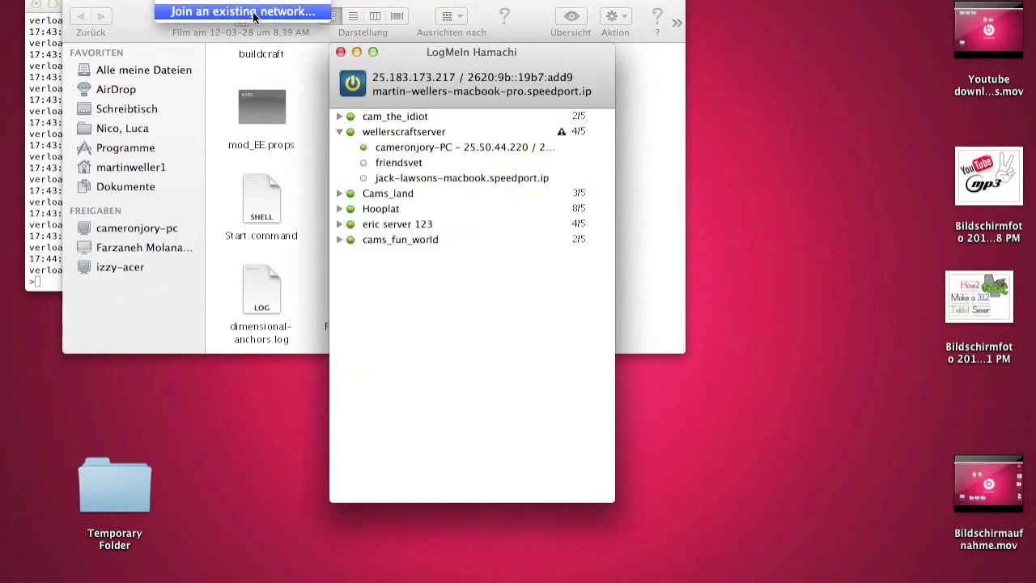
pyautogui.click(410, 63)
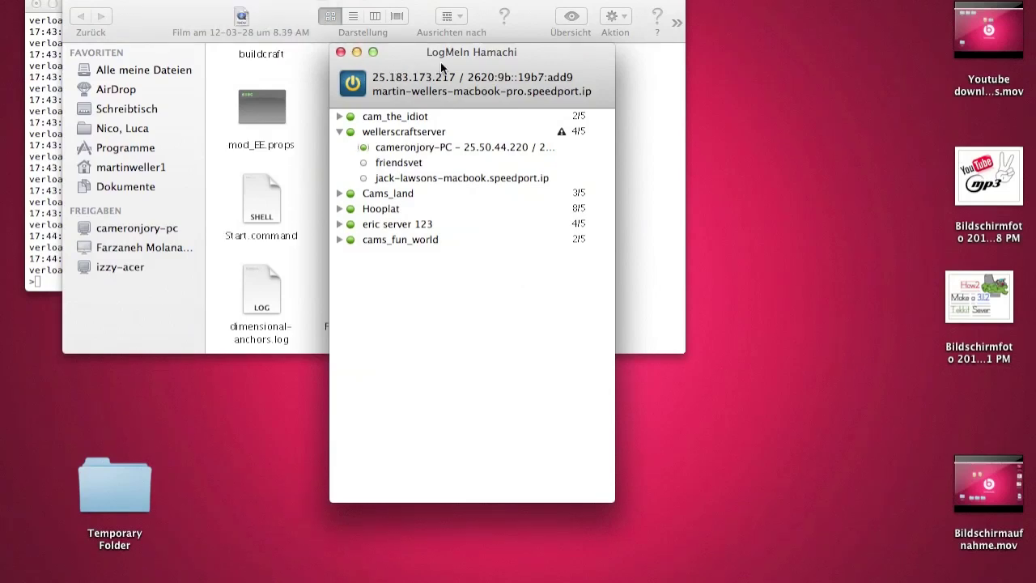